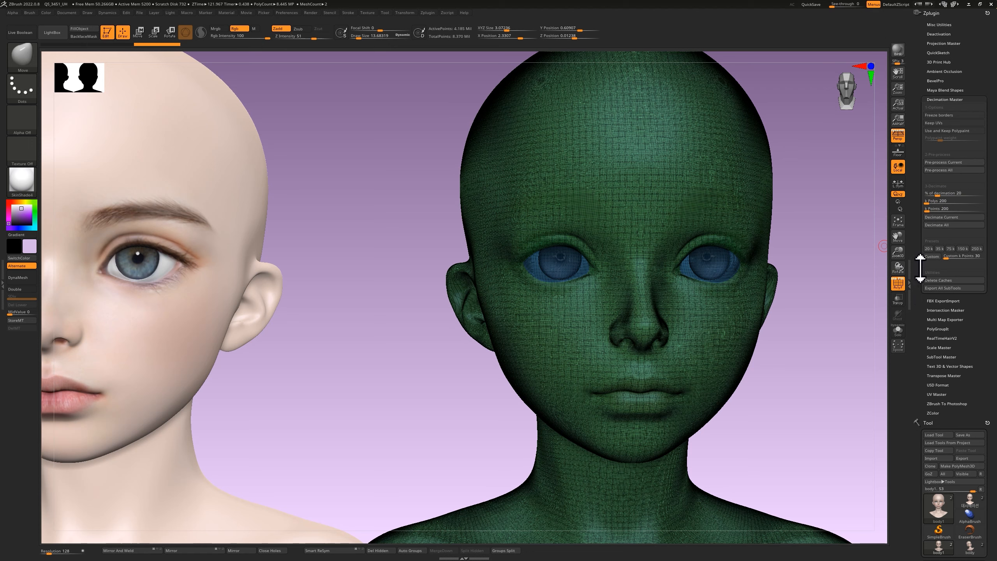
# - Close the 3D viewer and check the file size of the exported OBJ file 11 in its desktop properties
pyautogui.click(948, 99)
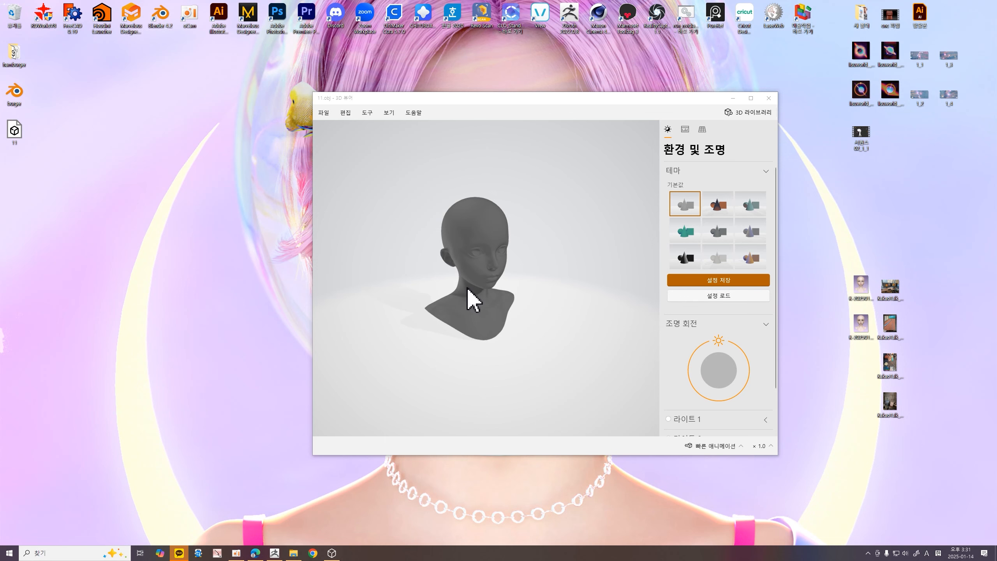
pyautogui.click(769, 98)
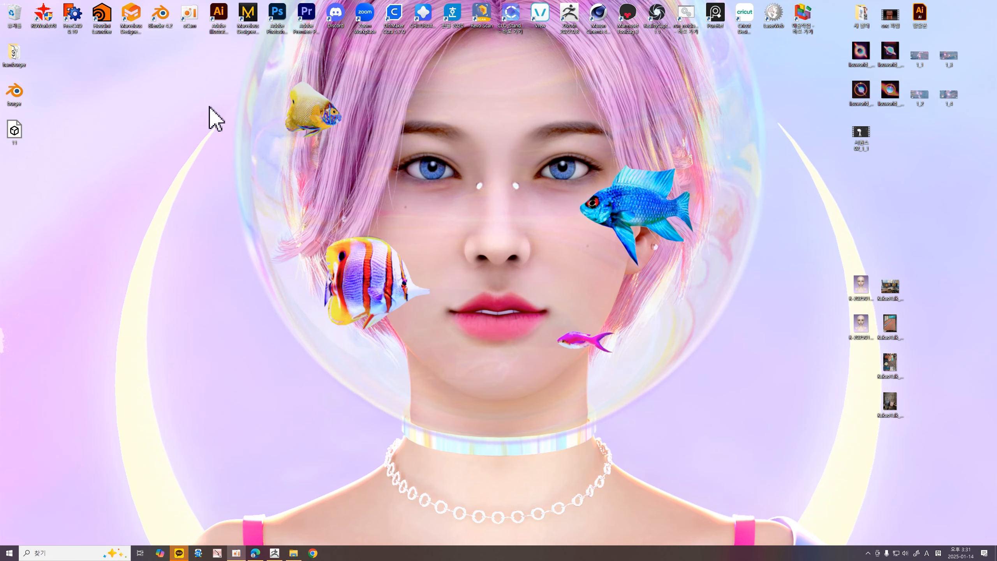
pyautogui.click(14, 139)
pyautogui.click(33, 131)
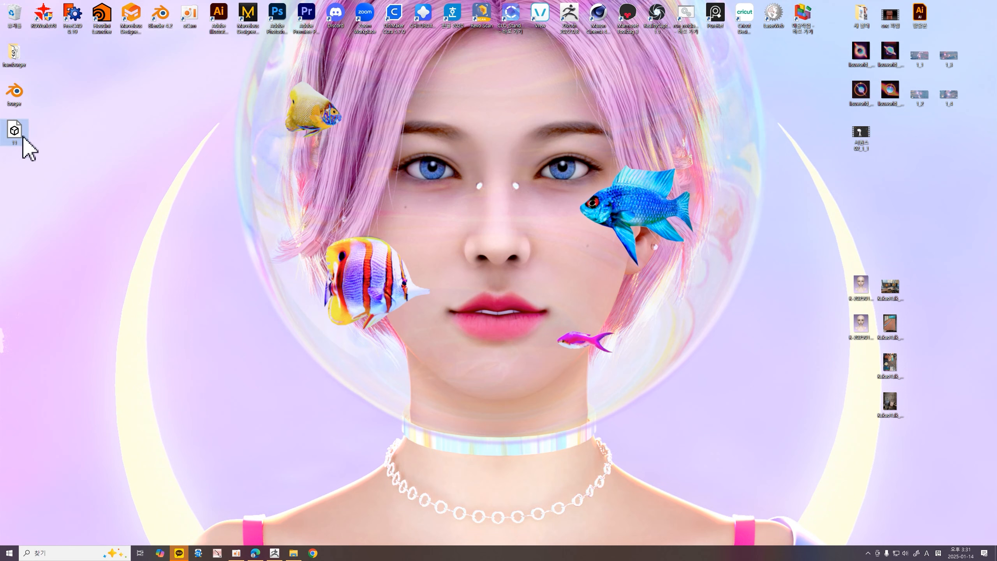
pyautogui.rightClick(22, 136)
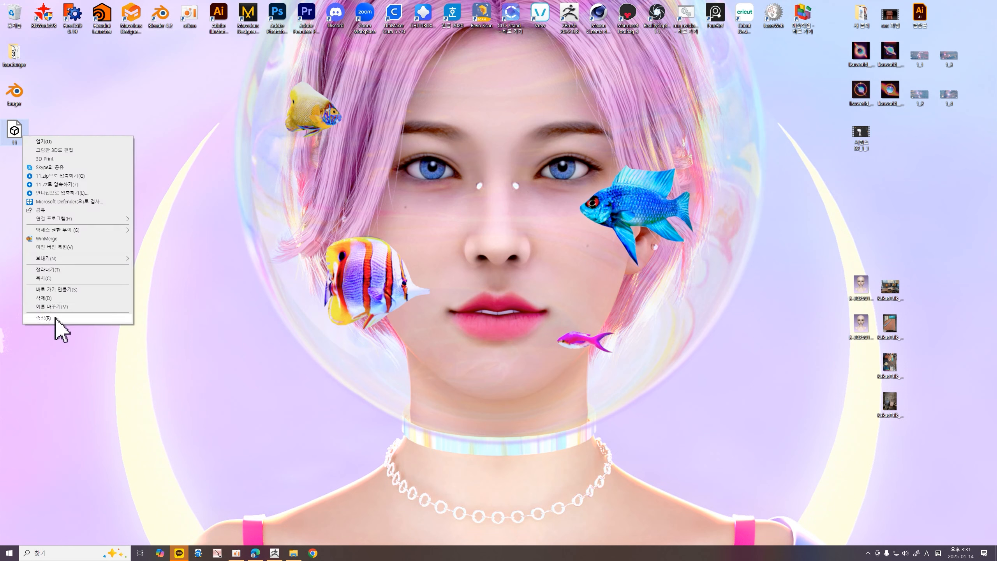
pyautogui.click(55, 318)
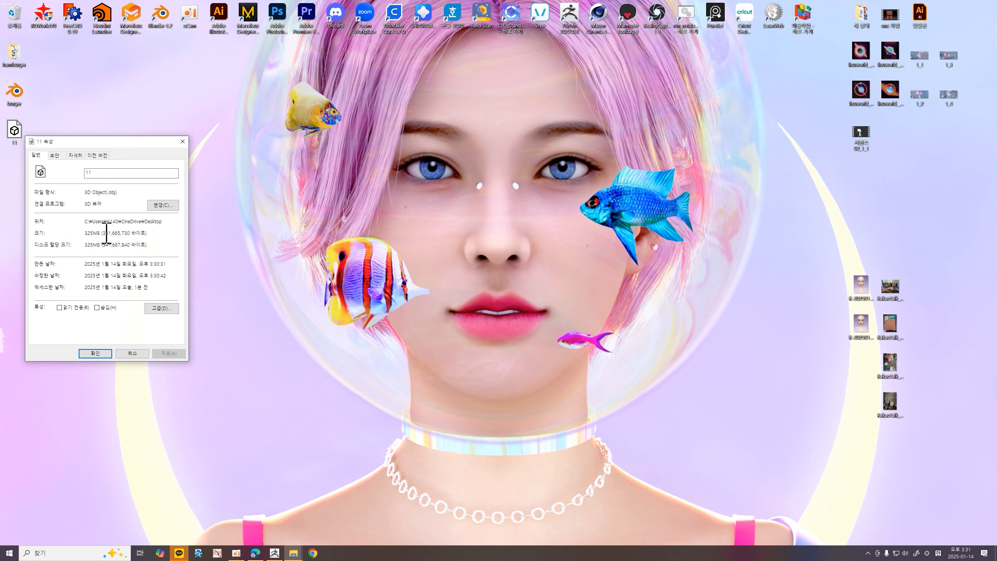
pyautogui.click(103, 354)
# - Switch back to ZBrush and decimate all subtools to 20% with Decimation Master
pyautogui.hotkey('alt', 'Tab')
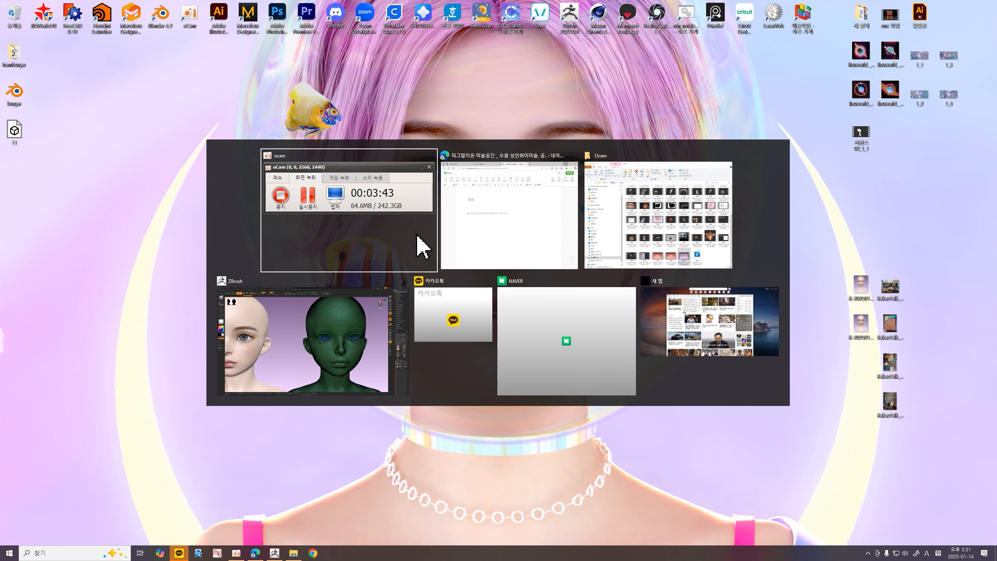
pyautogui.click(307, 357)
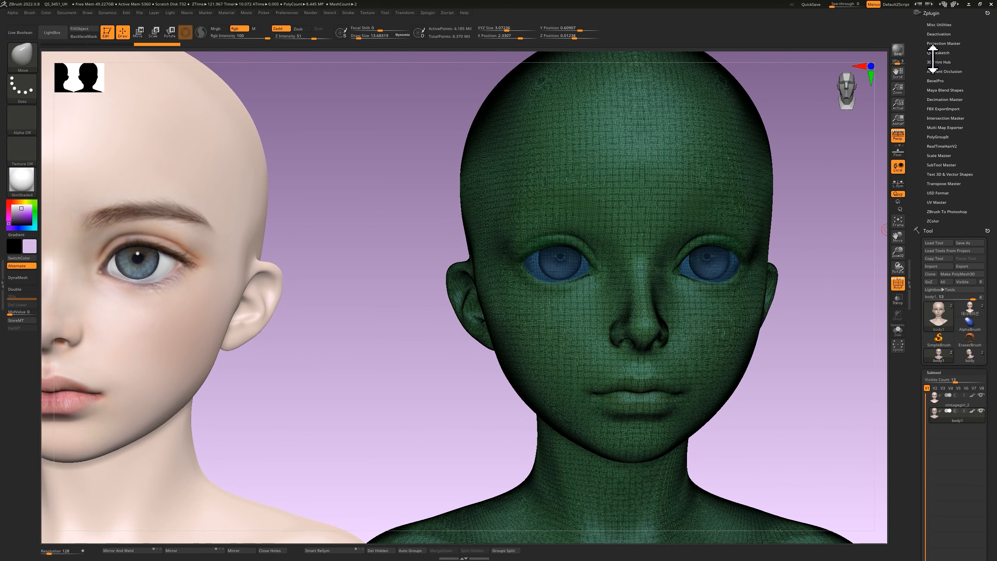
pyautogui.click(937, 99)
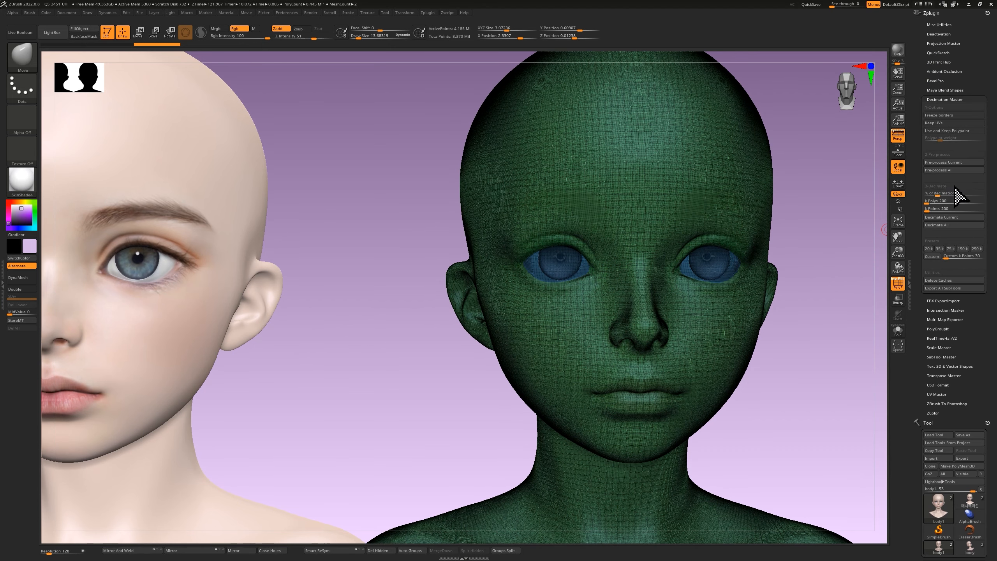
pyautogui.click(951, 226)
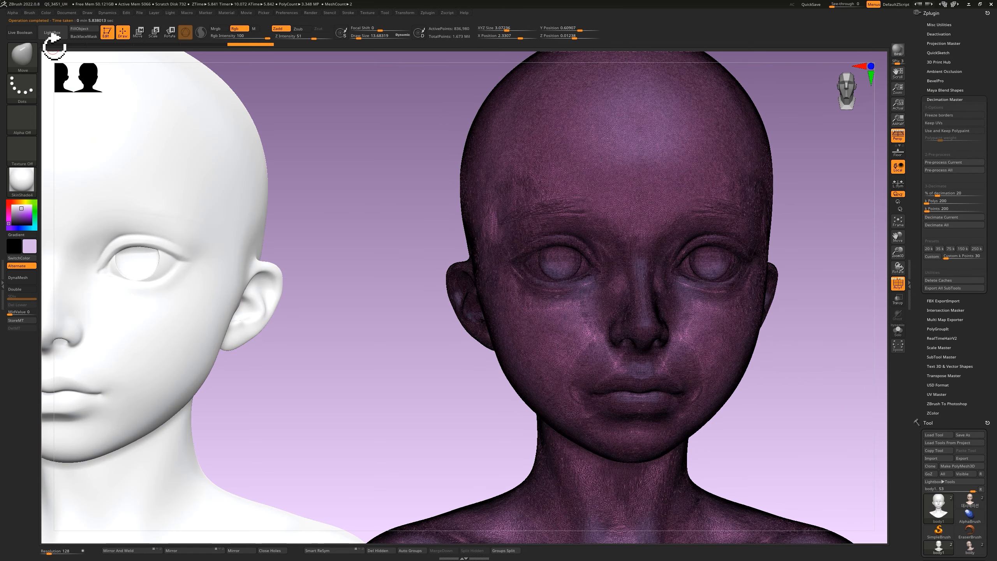
# - Inspect the decimated head's wireframe around the eye and compare it with the painted head tool, then with polyframe display off
pyautogui.keyDown('ctrl'); pyautogui.moveTo(556, 278); pyautogui.dragTo(555, 421, button='right'); pyautogui.keyUp('ctrl')
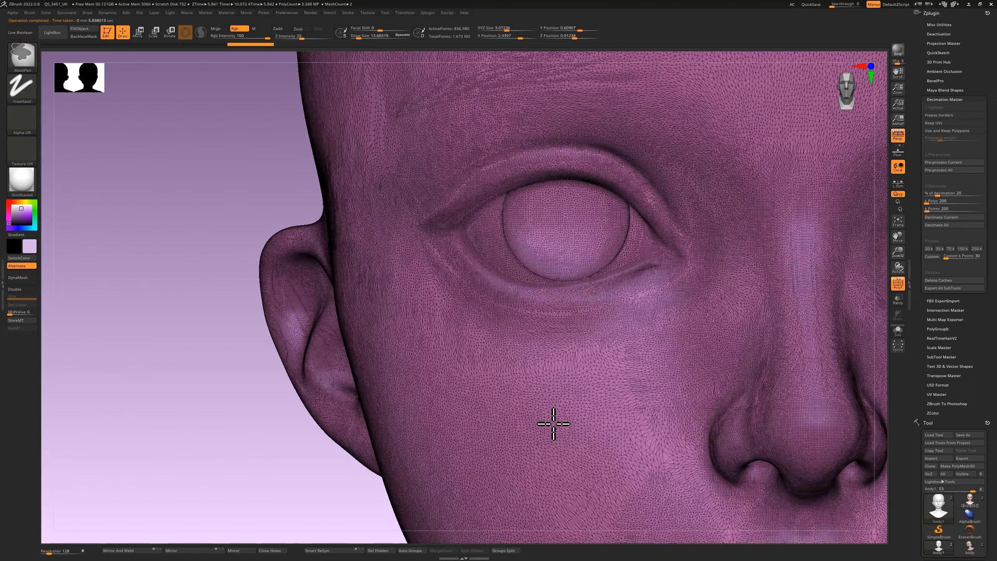
pyautogui.moveTo(519, 372)
pyautogui.keyDown('ctrl'); pyautogui.mouseDown(button='right')
pyautogui.moveTo(519, 397)
pyautogui.moveTo(514, 377)
pyautogui.moveTo(648, 401)
pyautogui.mouseUp(button='right'); pyautogui.keyUp('ctrl')
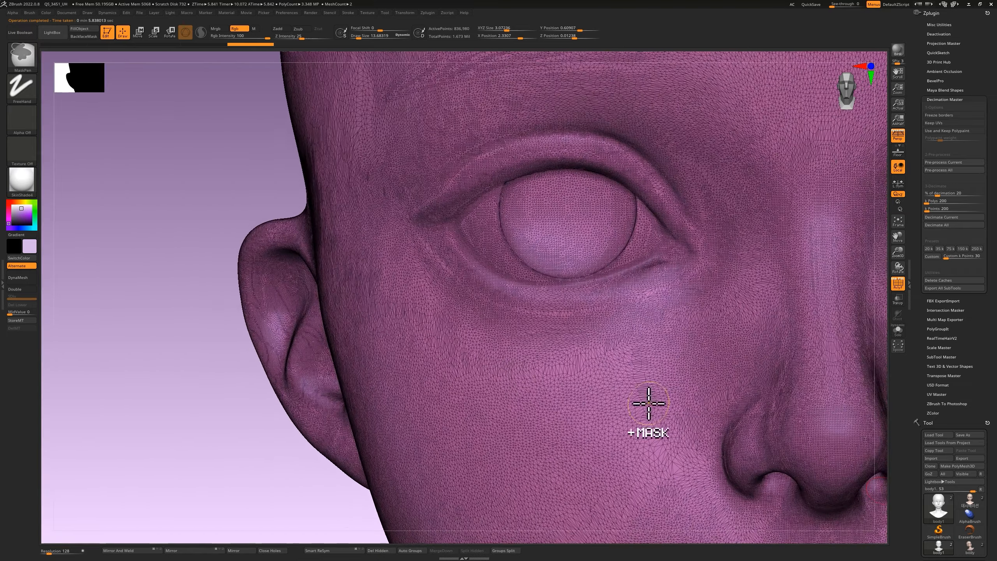
pyautogui.click(964, 505)
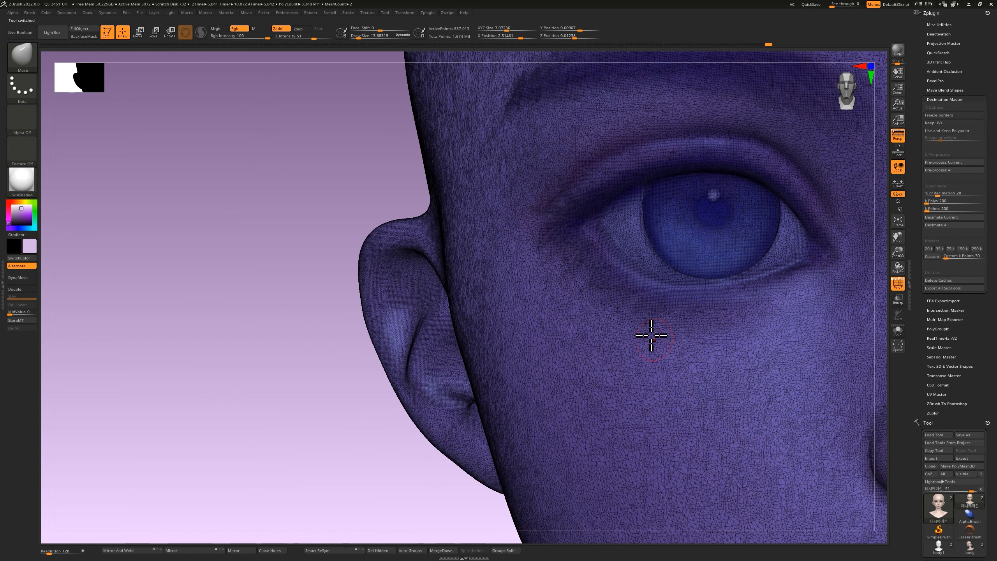
pyautogui.click(898, 284)
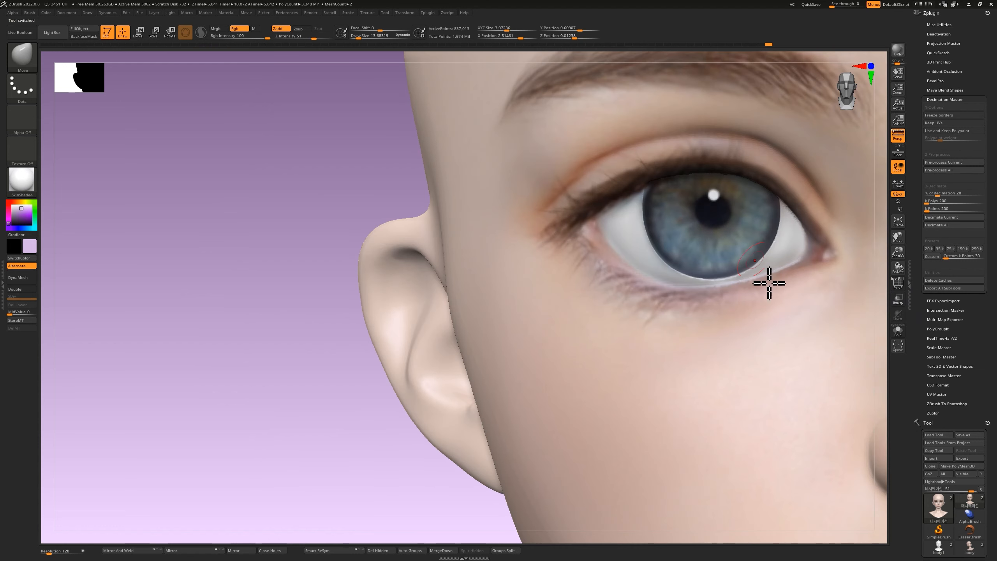
pyautogui.click(937, 549)
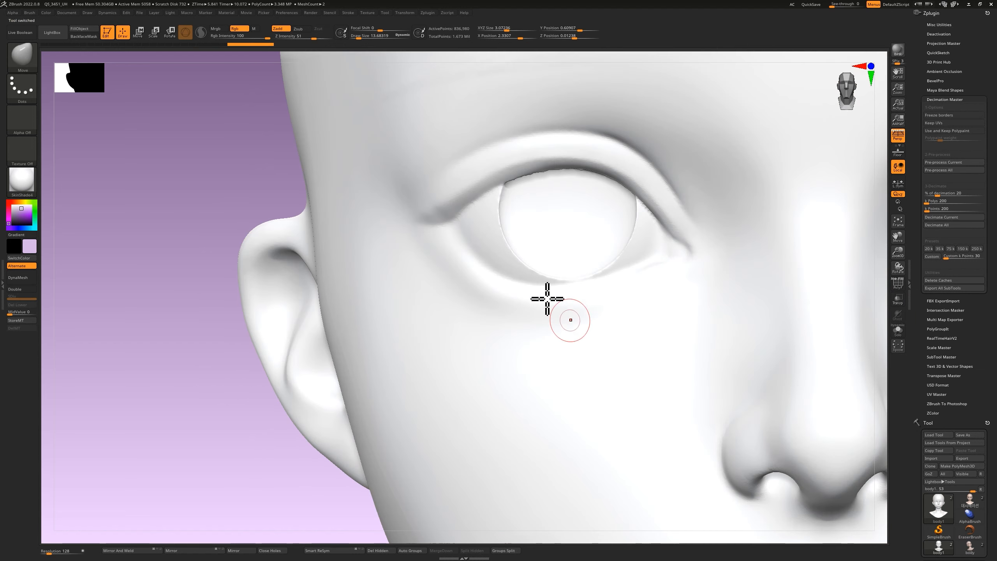
pyautogui.moveTo(597, 296)
pyautogui.keyDown('ctrl'); pyautogui.mouseDown(button='right')
pyautogui.moveTo(569, 210)
pyautogui.moveTo(556, 374)
pyautogui.mouseUp(button='right'); pyautogui.keyUp('ctrl')
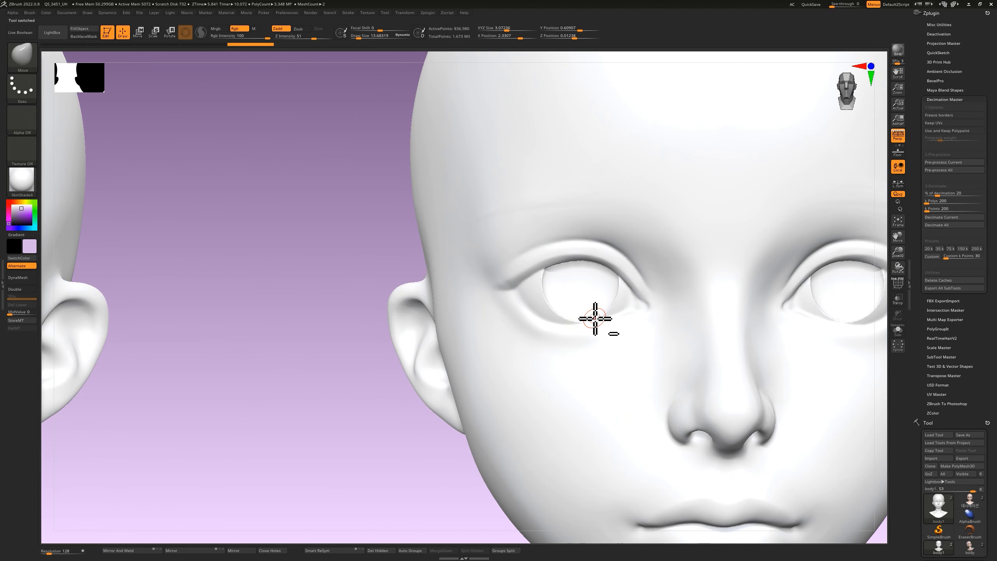
pyautogui.moveTo(595, 320)
pyautogui.keyDown('alt'); pyautogui.mouseDown(button='right')
pyautogui.moveTo(592, 309)
pyautogui.moveTo(601, 352)
pyautogui.moveTo(605, 238)
pyautogui.moveTo(612, 310)
pyautogui.mouseUp(button='right'); pyautogui.keyUp('alt')
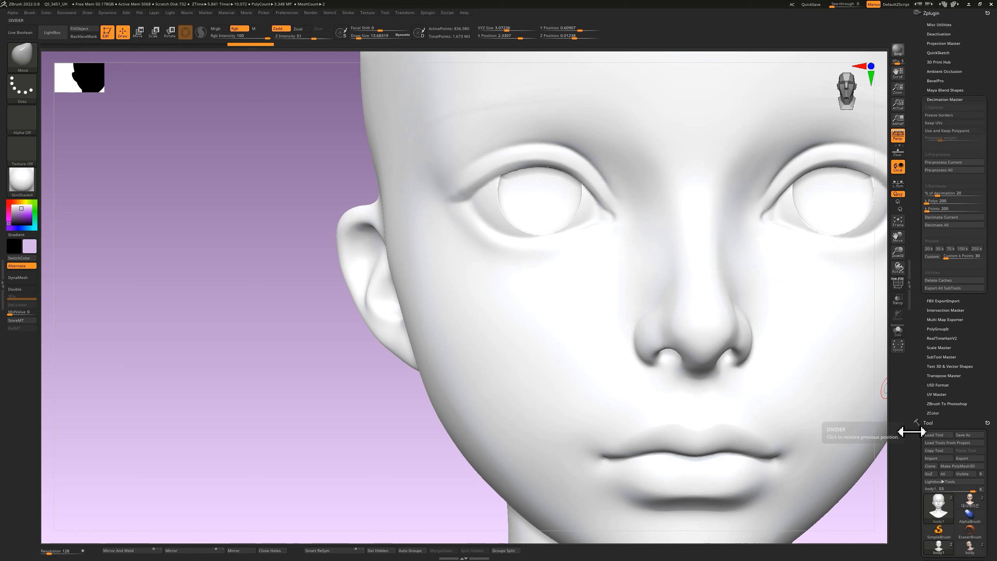
# - Export the decimated body1 mesh to the desktop as an OBJ file named 22
pyautogui.scroll(-5, 980, 375)
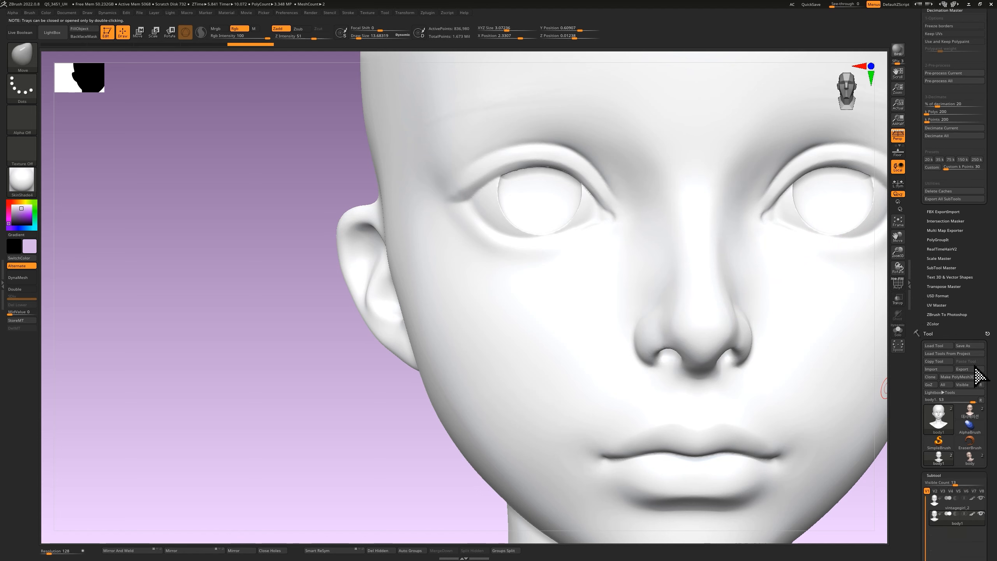
pyautogui.click(969, 370)
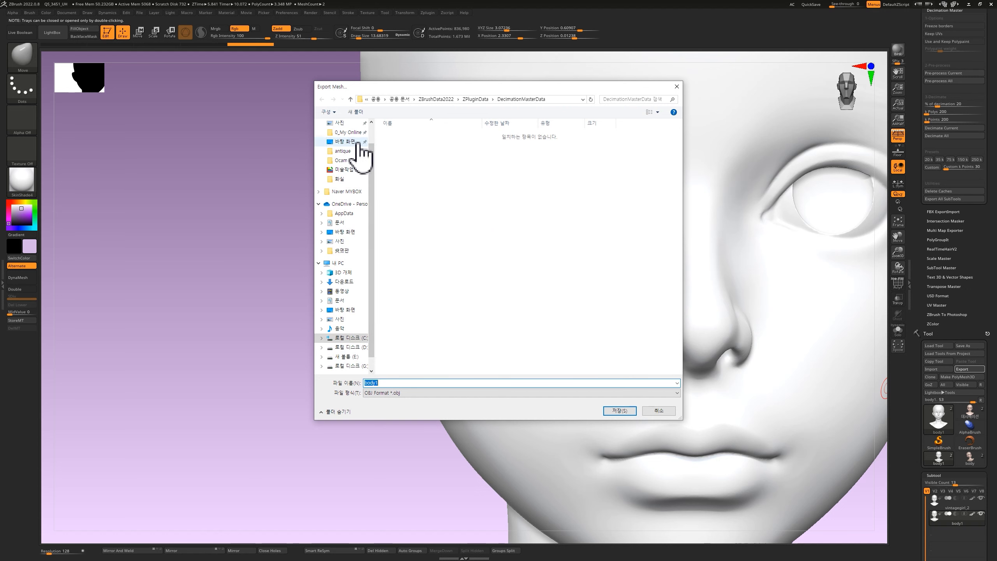
pyautogui.click(345, 142)
pyautogui.doubleClick(392, 383)
pyautogui.write('22')
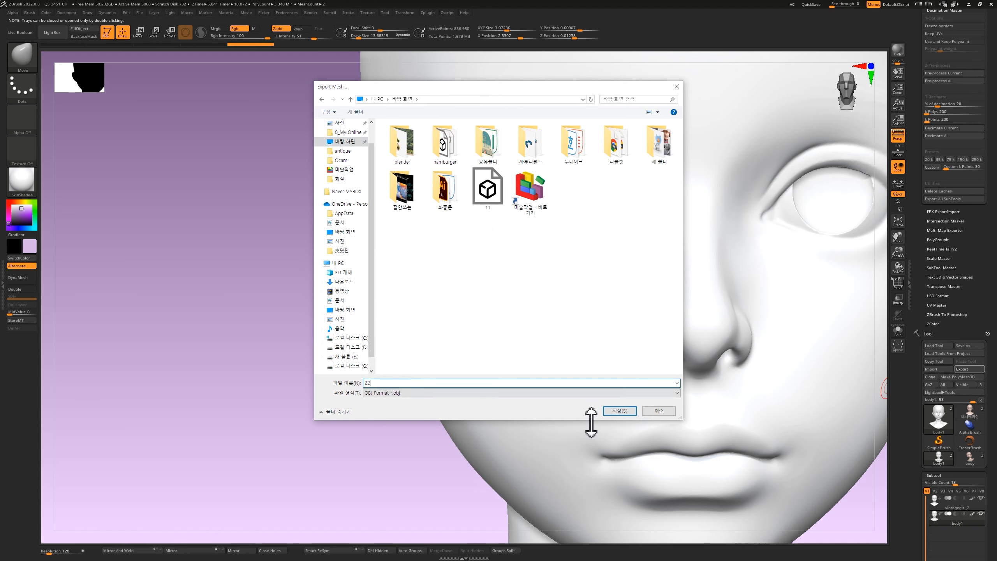
pyautogui.click(616, 411)
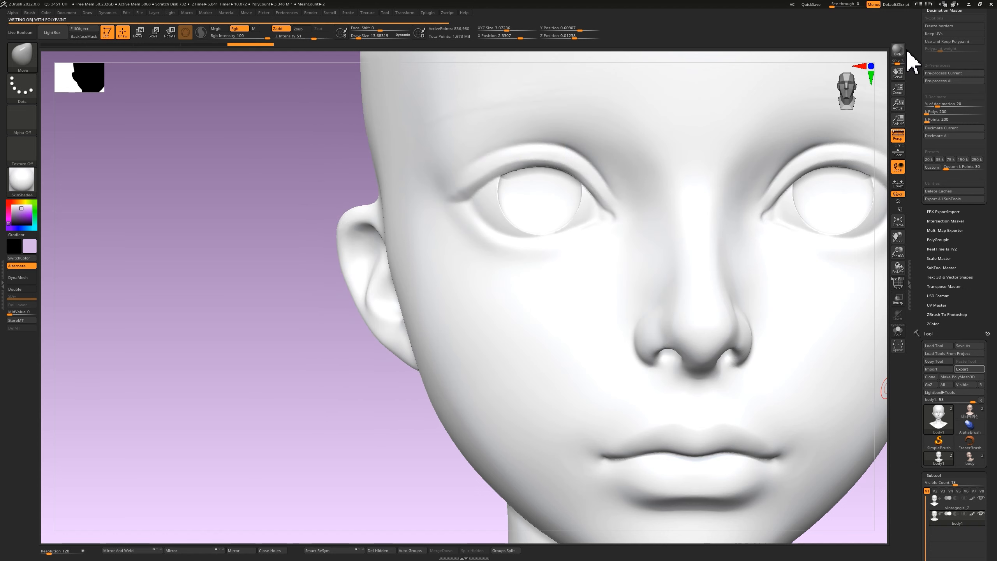
# - Minimize ZBrush, dismiss the chat notification and check the file size of the exported OBJ file 22 in its properties
pyautogui.click(969, 4)
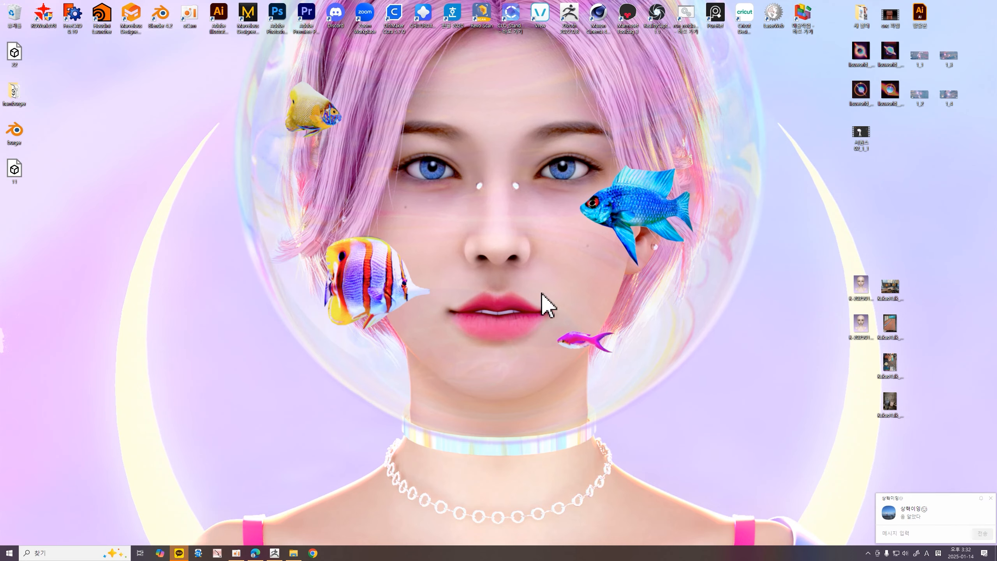
pyautogui.click(991, 499)
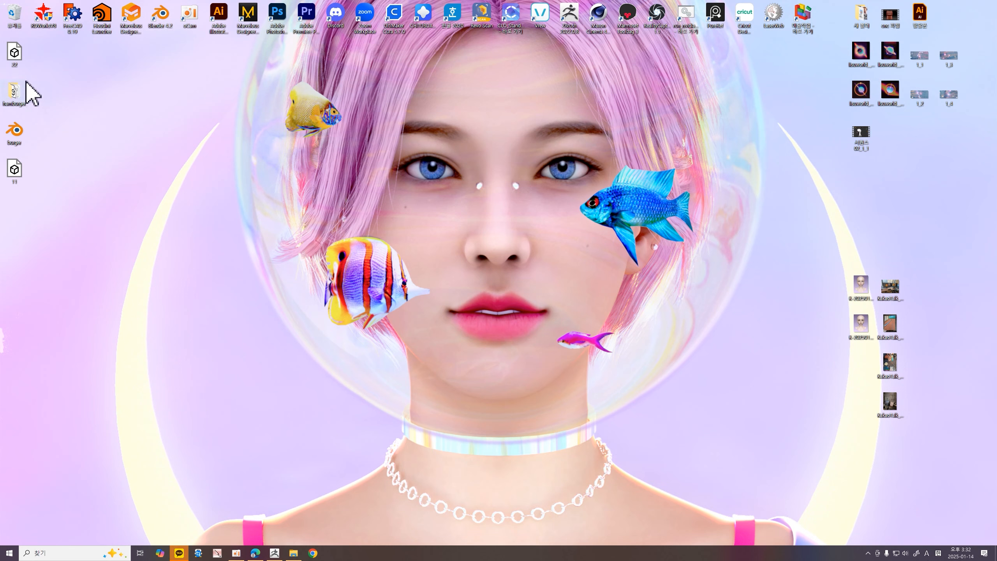
pyautogui.rightClick(19, 58)
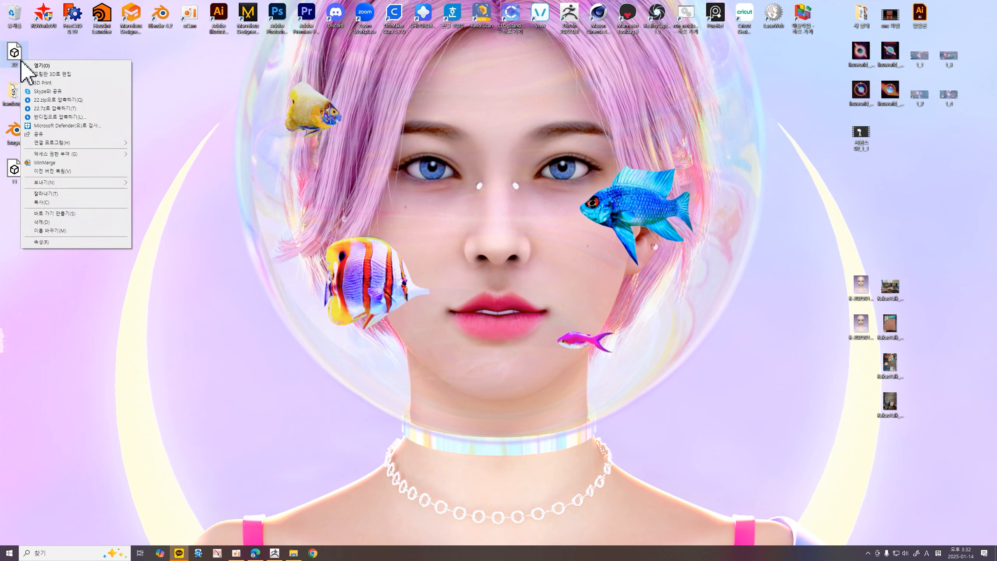
pyautogui.click(70, 243)
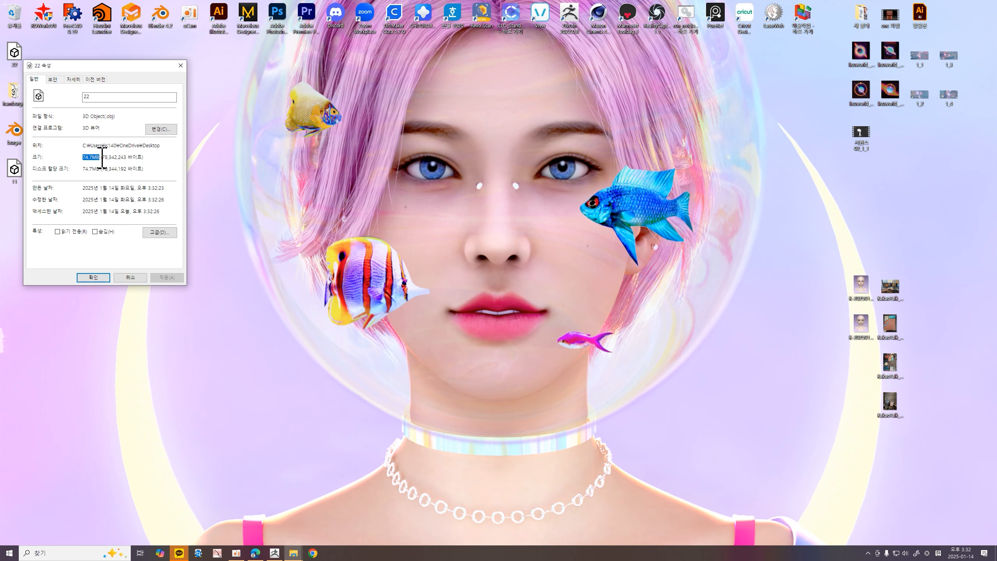
pyautogui.click(128, 279)
# - Switch back to ZBrush, undo the decimation of the active head and display it without its wireframe
pyautogui.hotkey('alt', 'Tab')
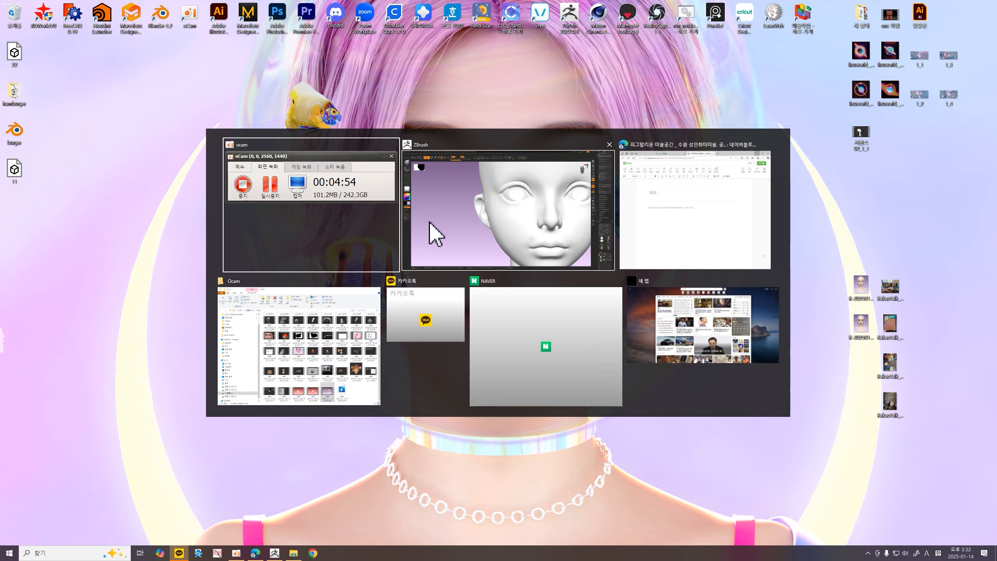
pyautogui.click(477, 228)
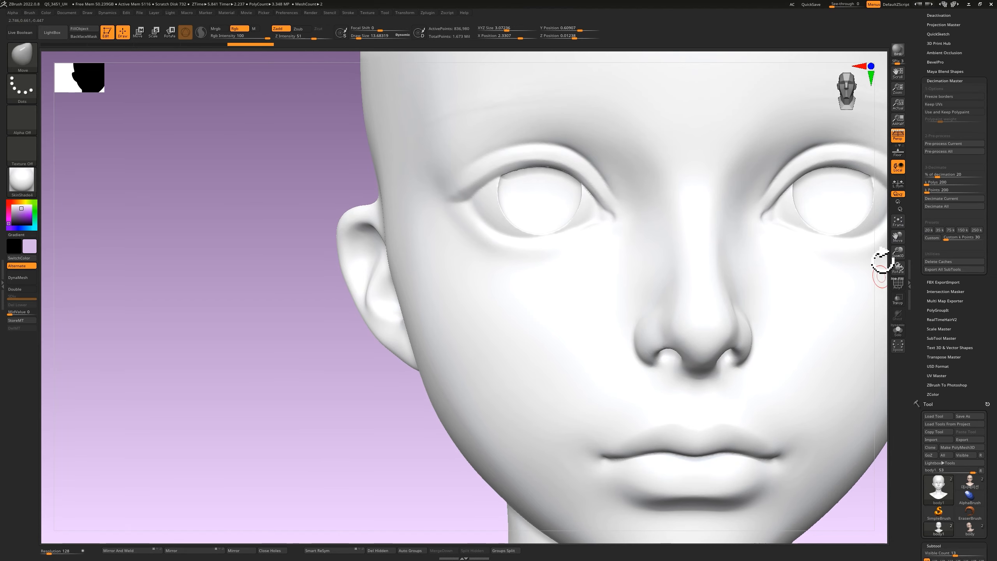
pyautogui.click(899, 286)
pyautogui.click(900, 289)
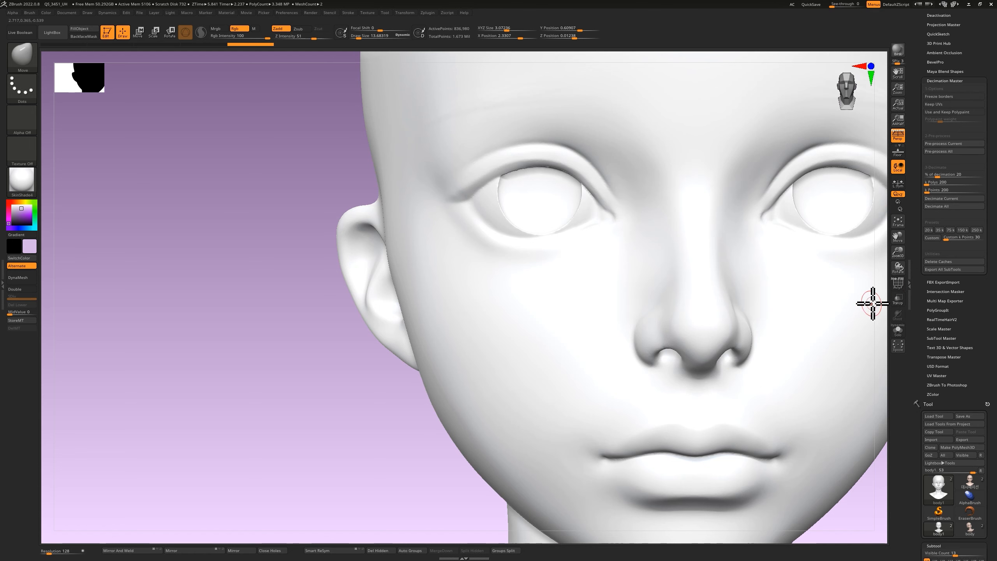
pyautogui.click(900, 289)
pyautogui.hotkey('ctrl', 'z')
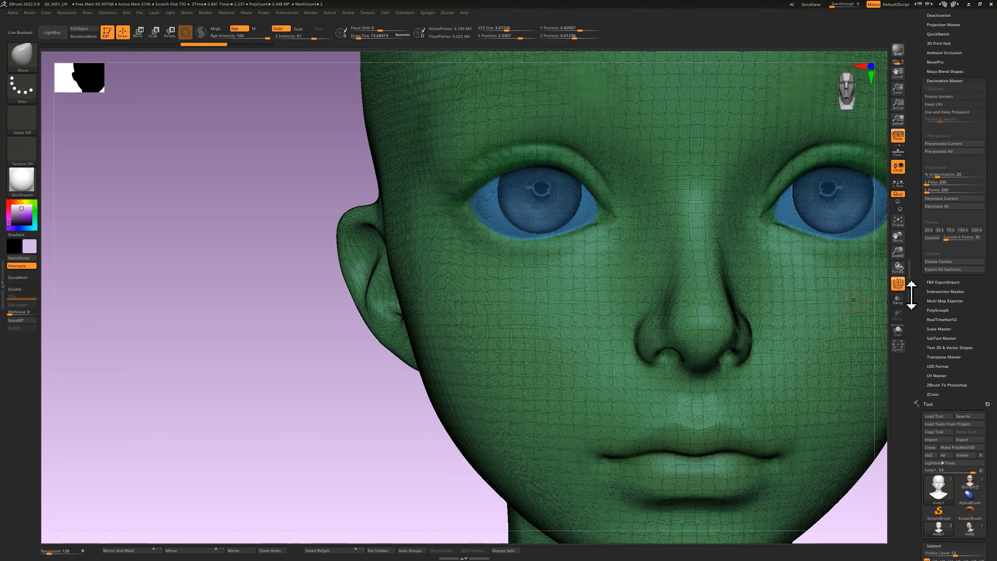
pyautogui.click(899, 287)
# - Set the percentage of decimation to 50 in Decimation Master and check the matching k Points and k Polys settings
pyautogui.click(942, 183)
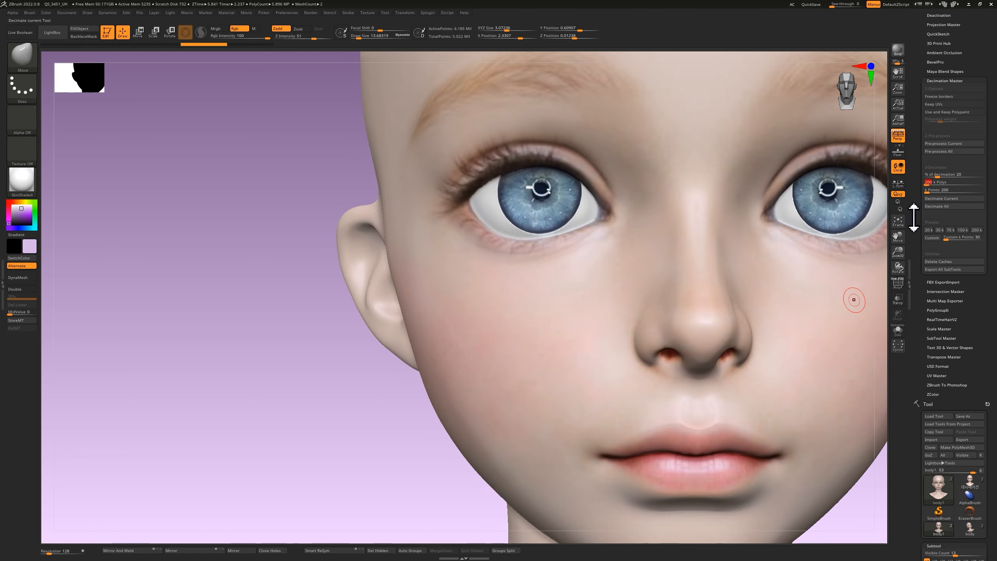
pyautogui.click(951, 175)
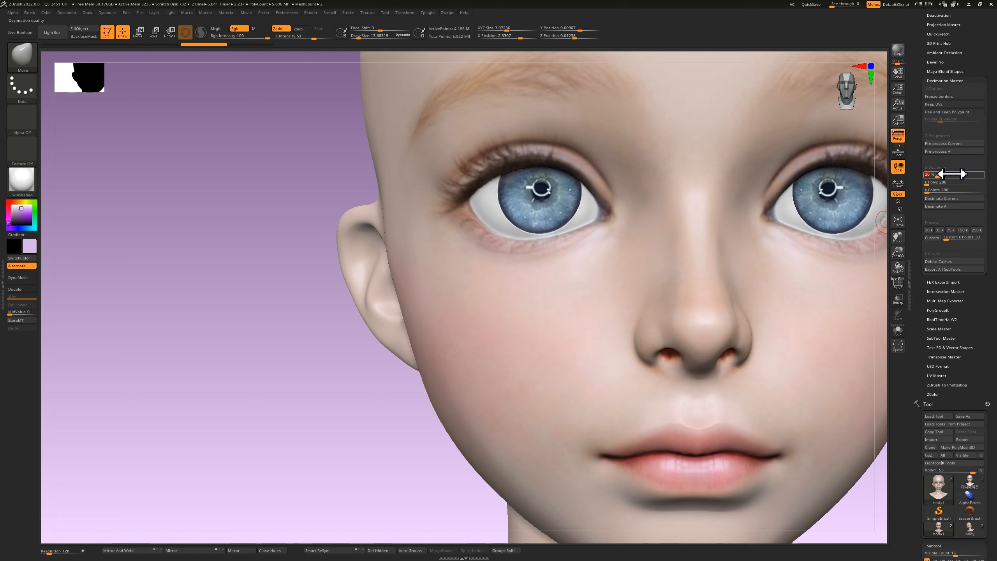
pyautogui.click(948, 183)
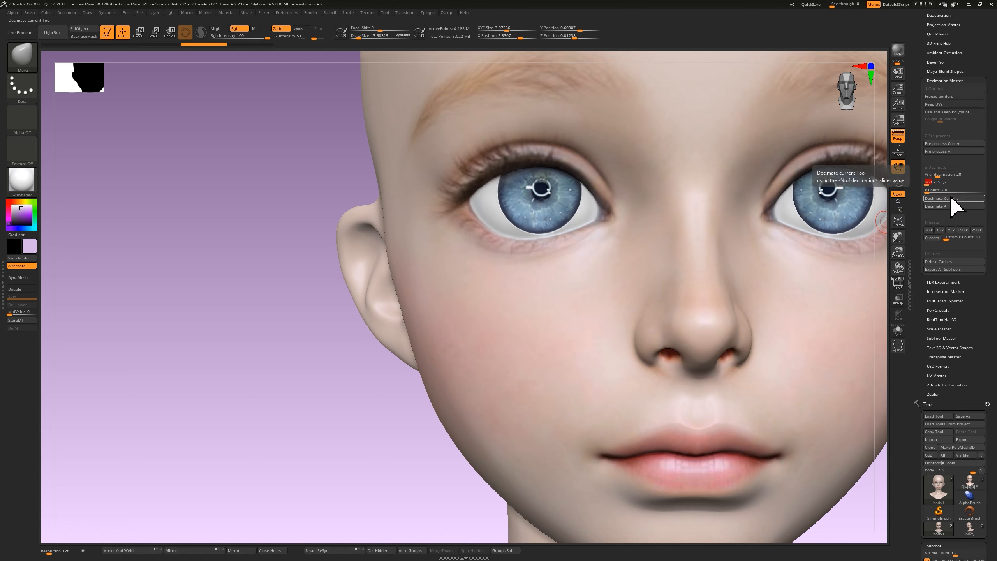
pyautogui.click(950, 176)
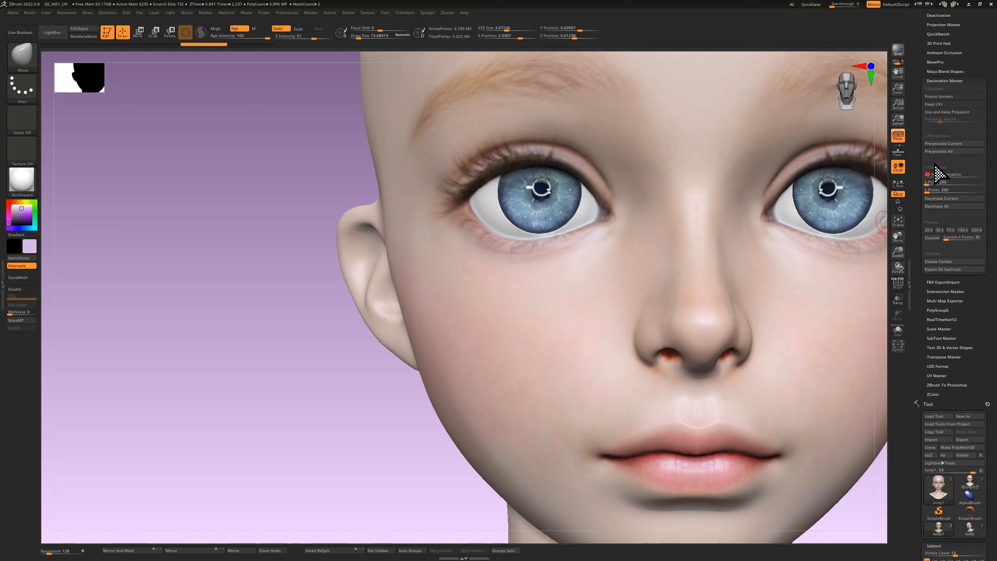
pyautogui.write('50')
pyautogui.press('Return')
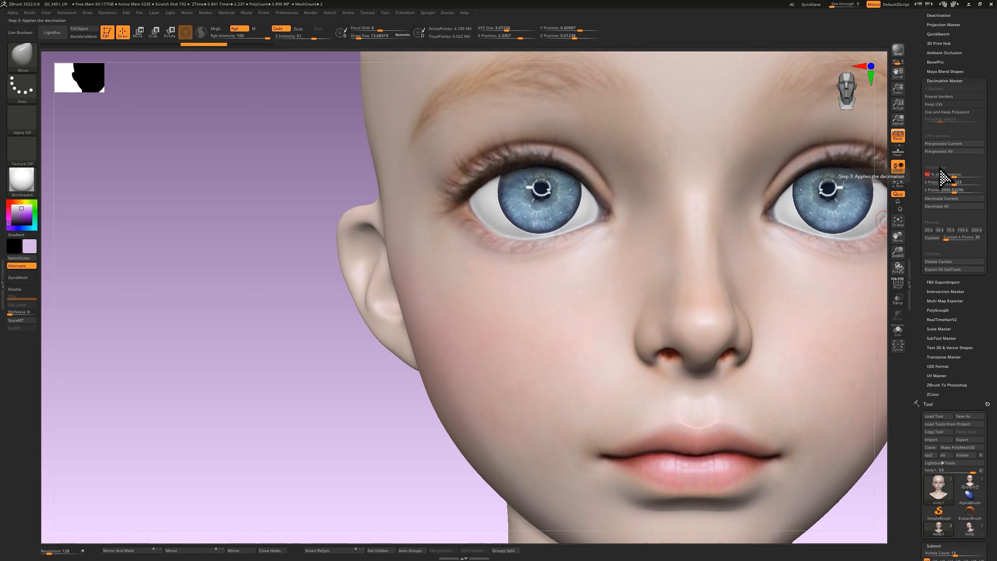
pyautogui.click(958, 190)
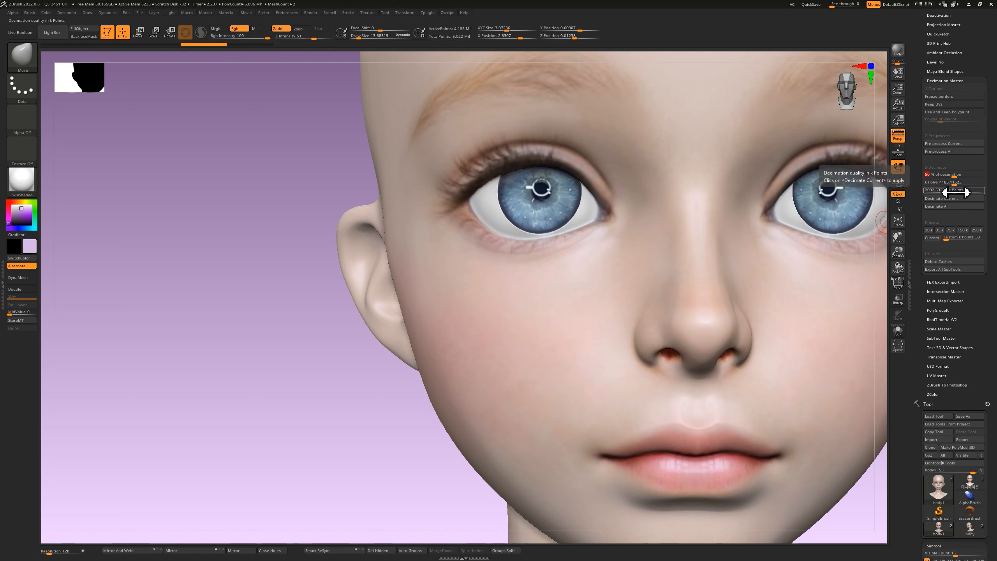
pyautogui.click(957, 182)
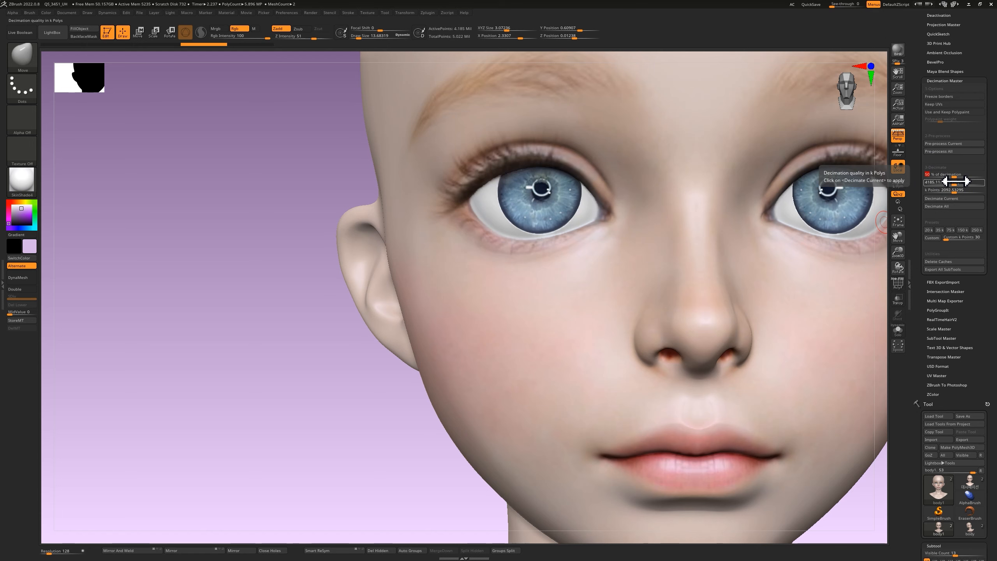
# - Select the white vintagegirl_2 head and inspect its decimated mesh with the polyframe temporarily displayed
pyautogui.moveTo(784, 303)
pyautogui.keyDown('ctrl'); pyautogui.mouseDown(button='right')
pyautogui.moveTo(764, 242)
pyautogui.moveTo(737, 241)
pyautogui.mouseUp(button='right'); pyautogui.keyUp('ctrl')
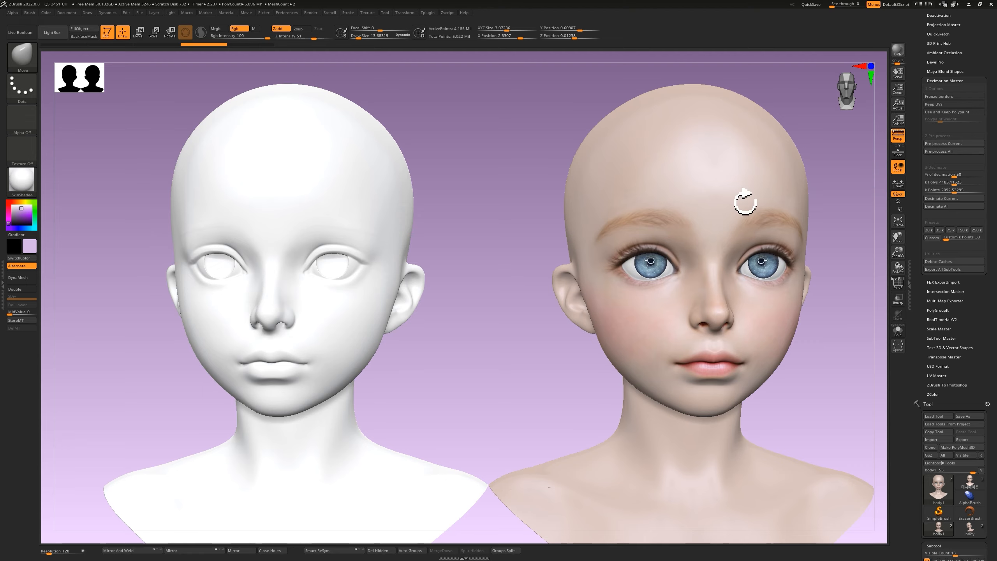
pyautogui.keyDown('alt'); pyautogui.click(379, 228); pyautogui.keyUp('alt')
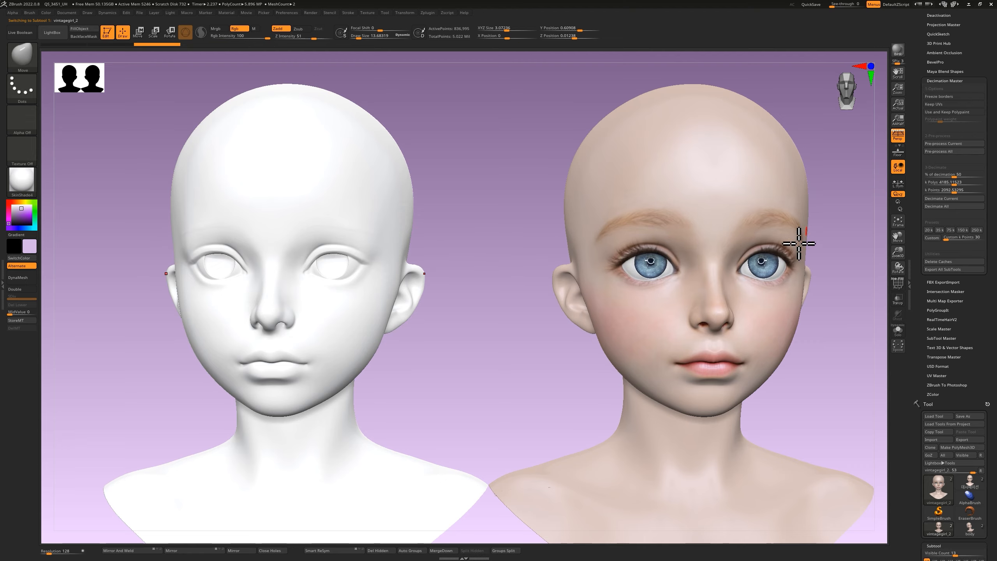
pyautogui.click(900, 287)
pyautogui.keyDown('alt'); pyautogui.moveTo(603, 285); pyautogui.dragTo(801, 285, button='right'); pyautogui.keyUp('alt')
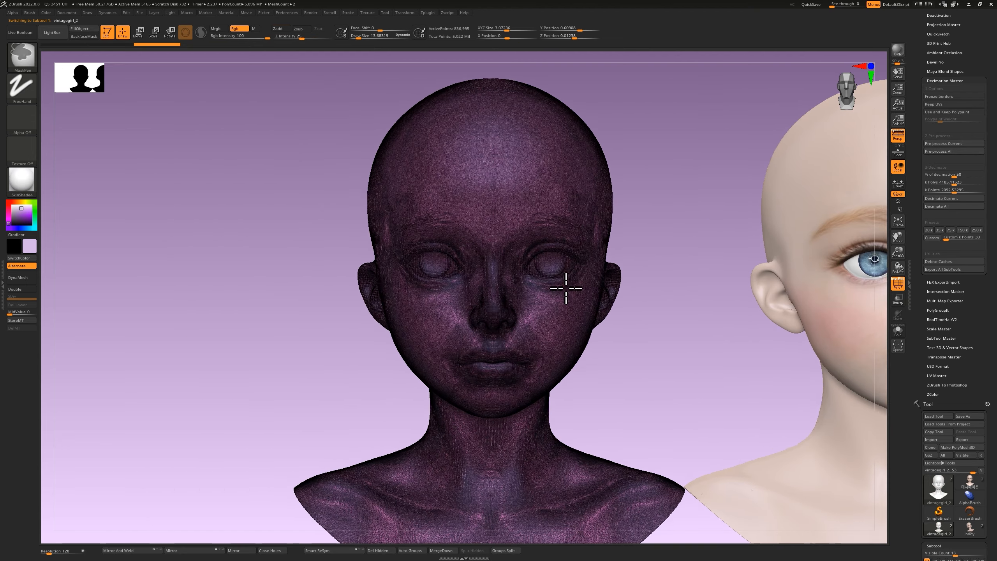
pyautogui.keyDown('ctrl'); pyautogui.moveTo(565, 287); pyautogui.dragTo(445, 291, button='right'); pyautogui.keyUp('ctrl')
pyautogui.click(898, 284)
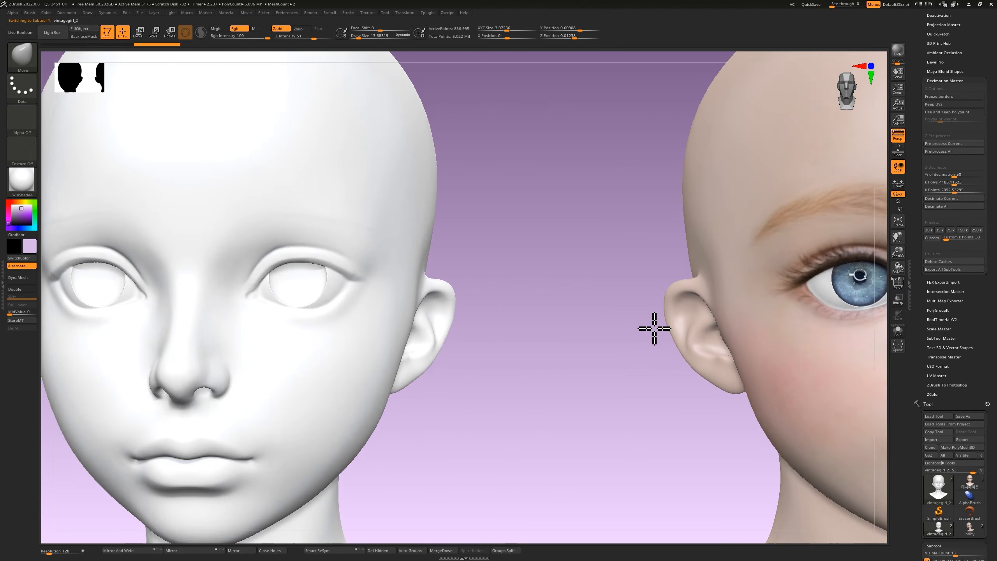
# - Make the painted body1 head active and briefly display its polyframe to examine the undecimated topology
pyautogui.keyDown('alt'); pyautogui.moveTo(653, 330); pyautogui.dragTo(589, 256, button='right'); pyautogui.keyUp('alt')
pyautogui.keyDown('alt'); pyautogui.click(589, 258); pyautogui.keyUp('alt')
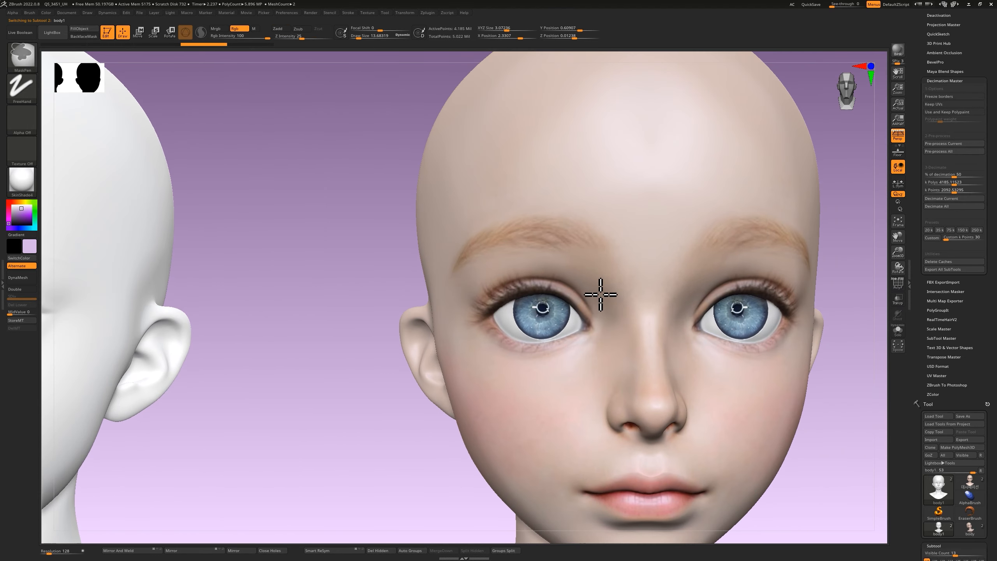
pyautogui.moveTo(601, 292)
pyautogui.keyDown('ctrl'); pyautogui.mouseDown(button='right')
pyautogui.moveTo(597, 303)
pyautogui.moveTo(597, 287)
pyautogui.mouseUp(button='right'); pyautogui.keyUp('ctrl')
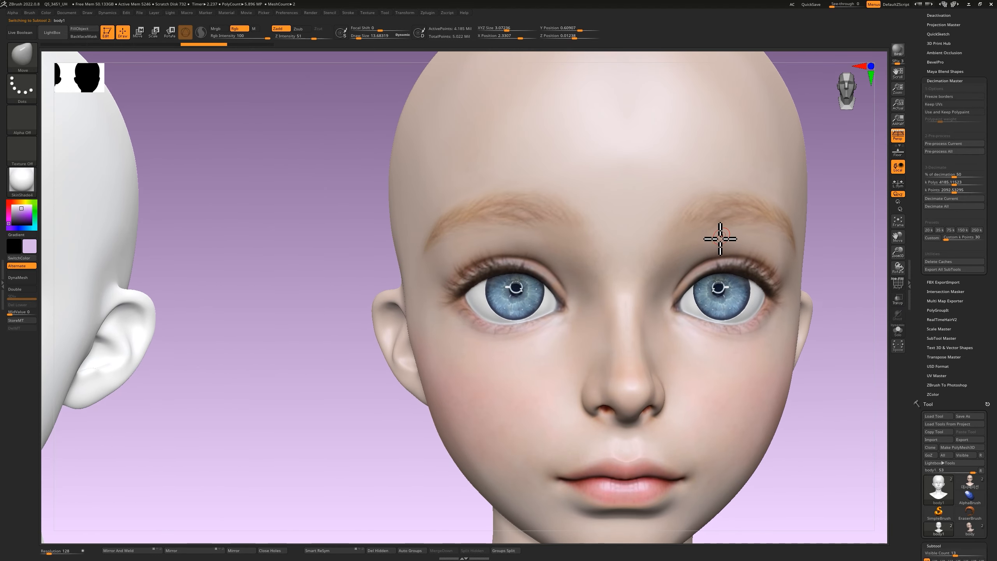
pyautogui.click(898, 283)
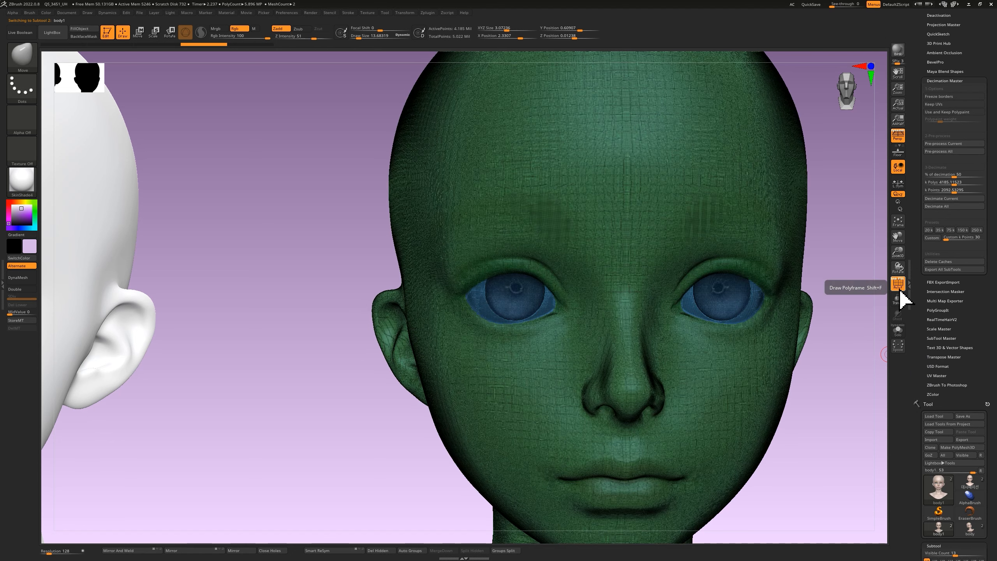
pyautogui.click(898, 284)
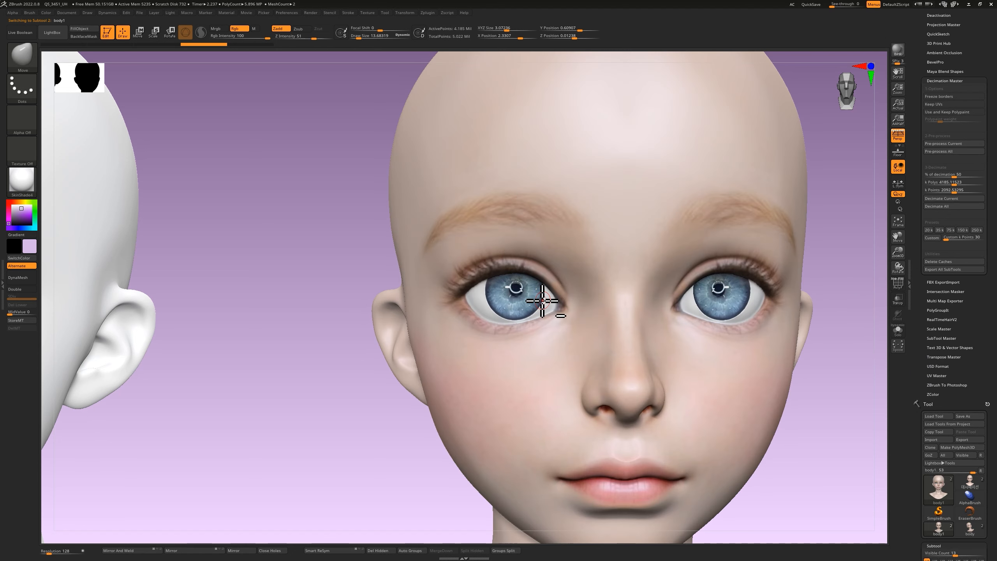
# - Activate the vintagegirl_2 head, undo its decimation and leave it displayed without the polyframe
pyautogui.keyDown('alt'); pyautogui.moveTo(545, 300); pyautogui.dragTo(375, 278, button='right'); pyautogui.keyUp('alt')
pyautogui.keyDown('alt'); pyautogui.click(337, 277); pyautogui.keyUp('alt')
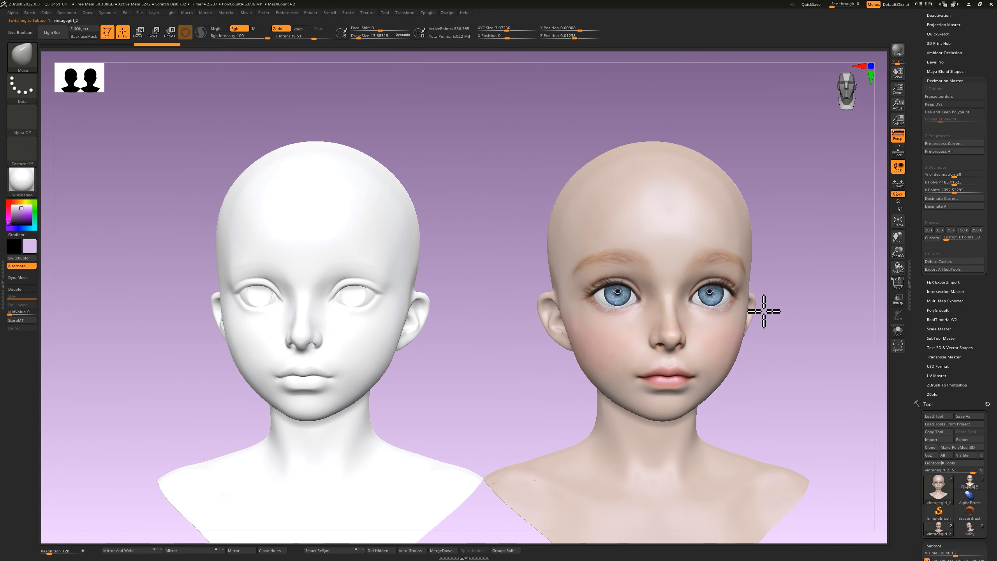
pyautogui.click(898, 284)
pyautogui.hotkey('ctrl', 'z')
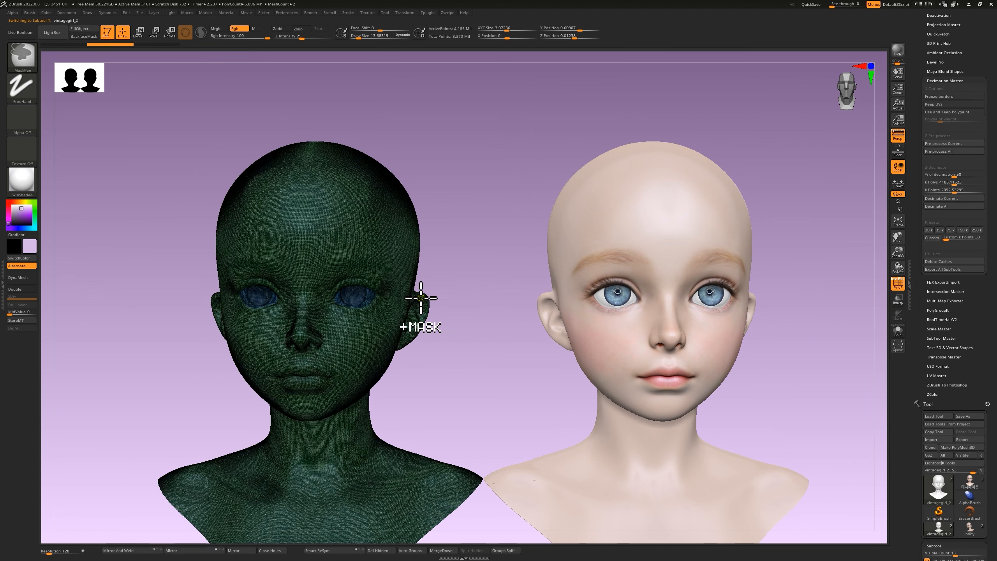
pyautogui.click(898, 284)
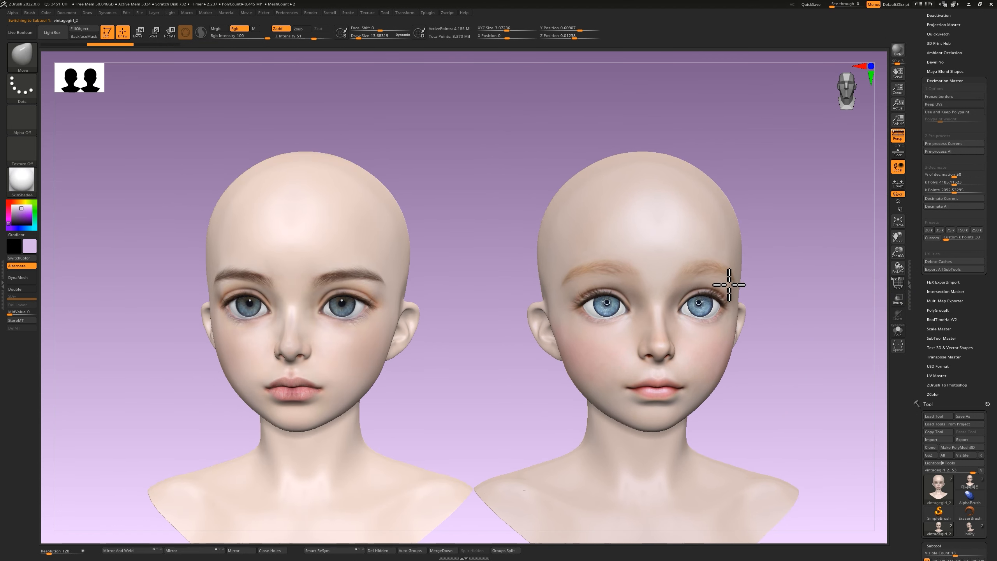
# - Make body1 the active subtool, pre-process it in Decimation Master and decimate it at 50 percent
pyautogui.keyDown('alt'); pyautogui.click(672, 257); pyautogui.keyUp('alt')
pyautogui.keyDown('alt'); pyautogui.moveTo(752, 298); pyautogui.dragTo(662, 318, button='right'); pyautogui.keyUp('alt')
pyautogui.keyDown('alt'); pyautogui.moveTo(788, 285); pyautogui.dragTo(811, 220); pyautogui.keyUp('alt')
pyautogui.click(969, 143)
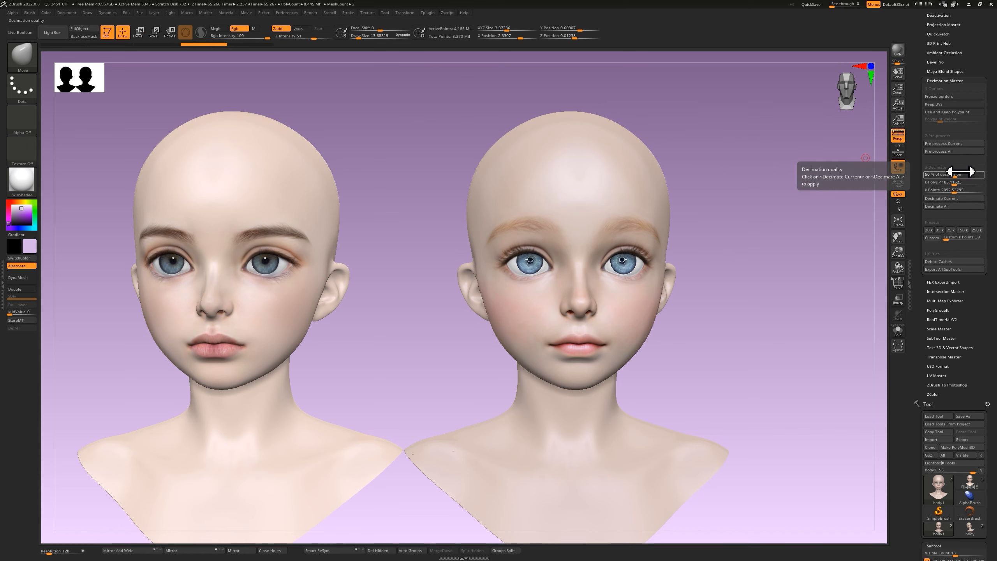
pyautogui.click(957, 202)
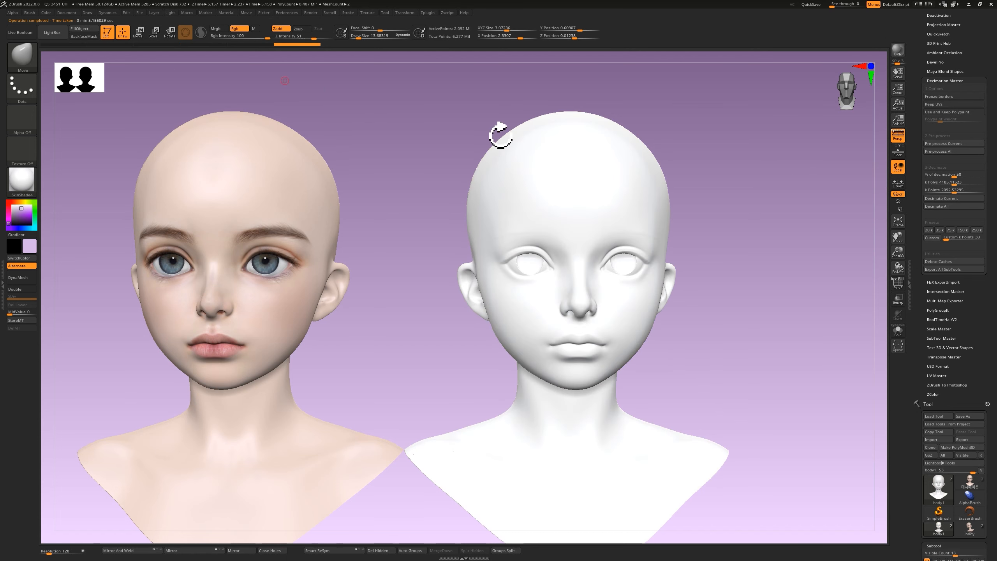
# - Display the polyframe on the decimated body1 head and examine the triangle density around the nose and cheeks
pyautogui.keyDown('alt'); pyautogui.moveTo(802, 354); pyautogui.dragTo(779, 300); pyautogui.keyUp('alt')
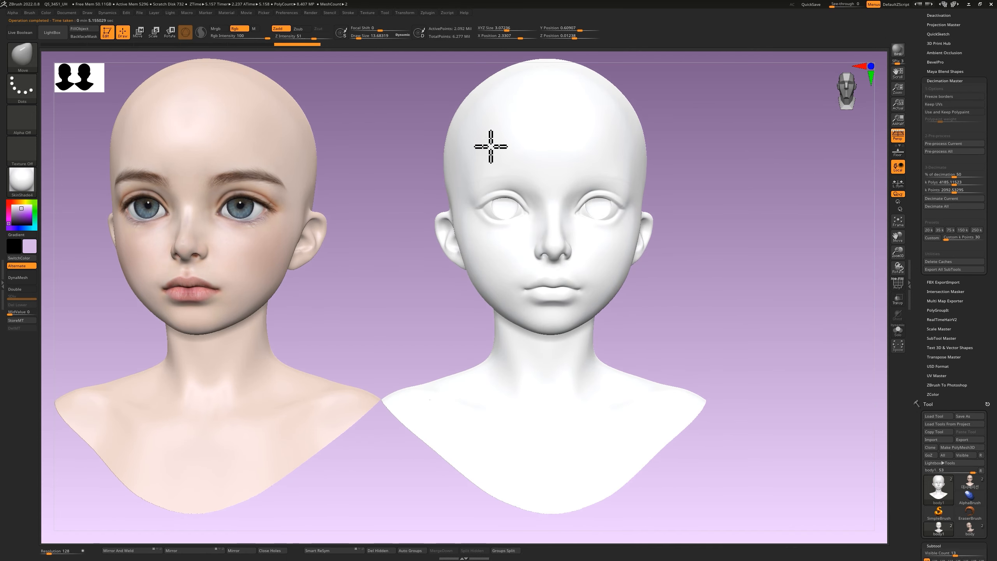
pyautogui.click(898, 283)
pyautogui.keyDown('ctrl'); pyautogui.moveTo(577, 216); pyautogui.dragTo(576, 355, button='right'); pyautogui.keyUp('ctrl')
pyautogui.keyDown('ctrl'); pyautogui.moveTo(584, 332); pyautogui.dragTo(581, 361, button='right'); pyautogui.keyUp('ctrl')
pyautogui.moveTo(579, 292)
pyautogui.keyDown('ctrl'); pyautogui.mouseDown(button='right')
pyautogui.moveTo(578, 325)
pyautogui.moveTo(568, 230)
pyautogui.mouseUp(button='right'); pyautogui.keyUp('ctrl')
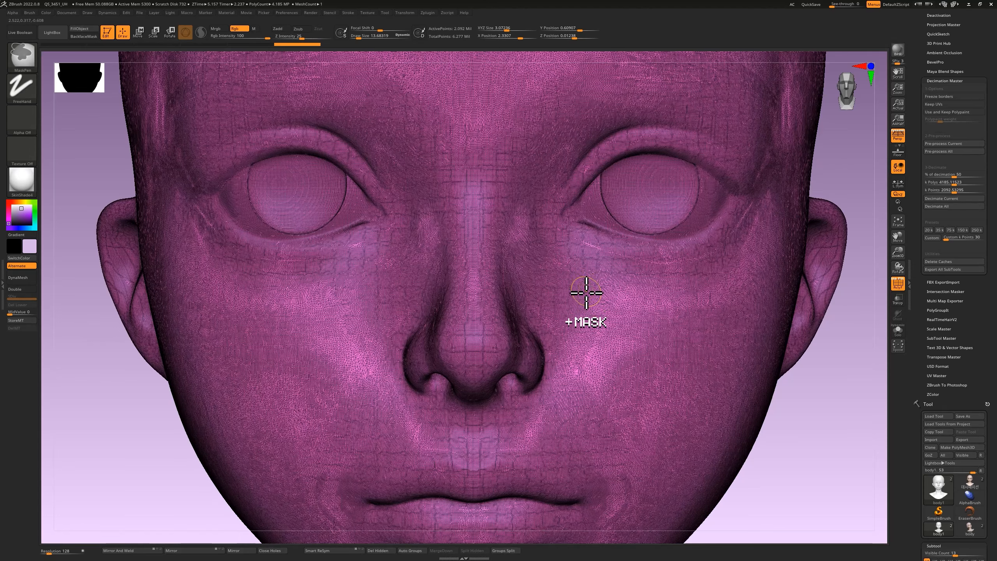
pyautogui.moveTo(596, 291)
pyautogui.keyDown('ctrl'); pyautogui.mouseDown(button='right')
pyautogui.moveTo(594, 332)
pyautogui.moveTo(593, 312)
pyautogui.moveTo(576, 314)
pyautogui.moveTo(605, 303)
pyautogui.mouseUp(button='right'); pyautogui.keyUp('ctrl')
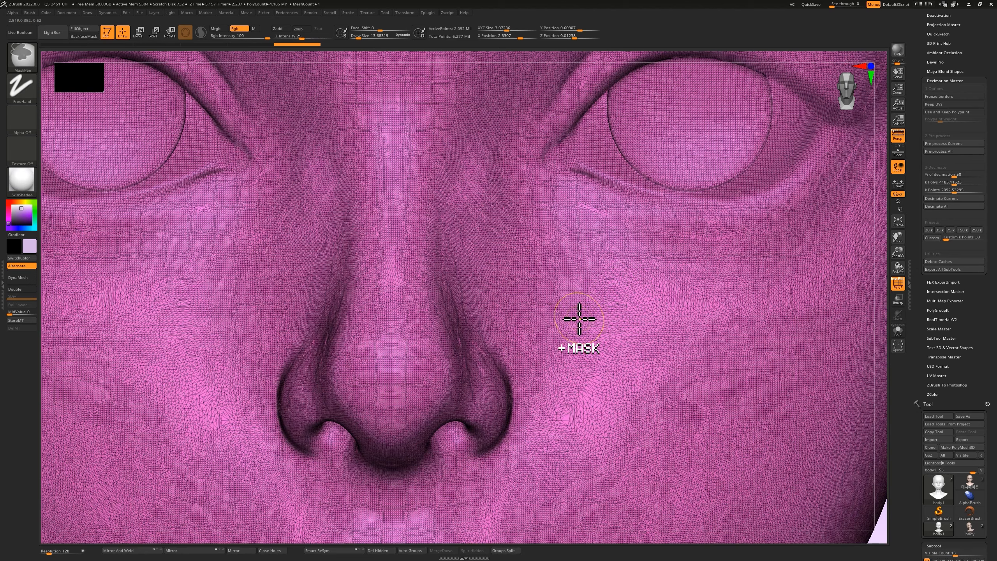
pyautogui.keyDown('ctrl'); pyautogui.moveTo(396, 379); pyautogui.dragTo(414, 400, button='right'); pyautogui.keyUp('ctrl')
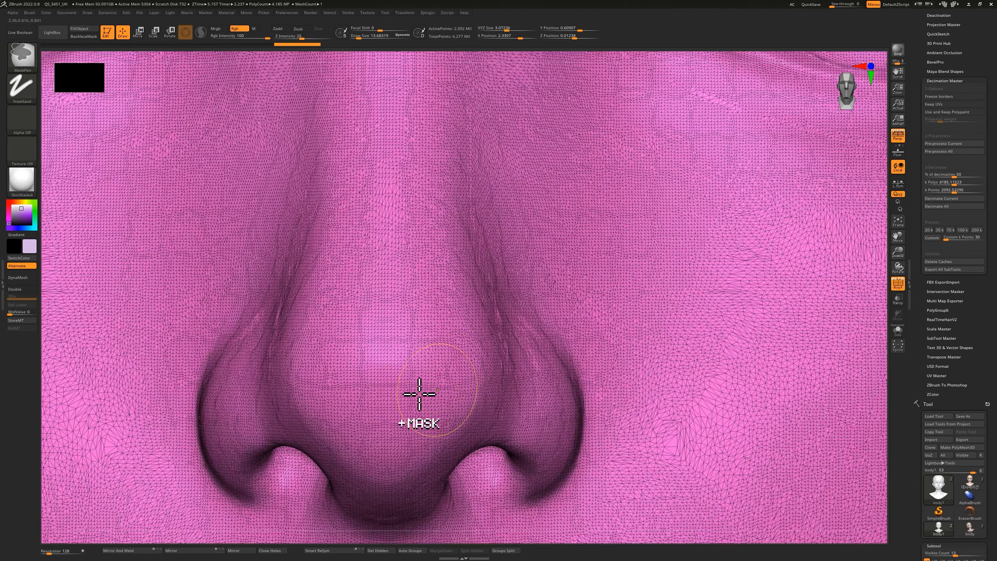
pyautogui.press('f')
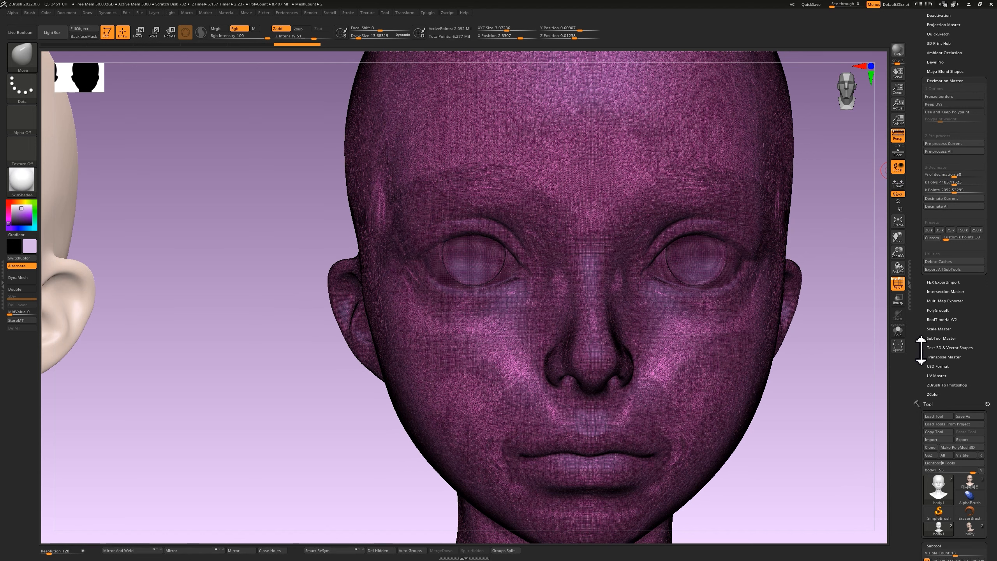
# - Export the decimated body1 mesh to the desktop as an OBJ file named 33
pyautogui.scroll(-5, 919, 330)
pyautogui.click(978, 259)
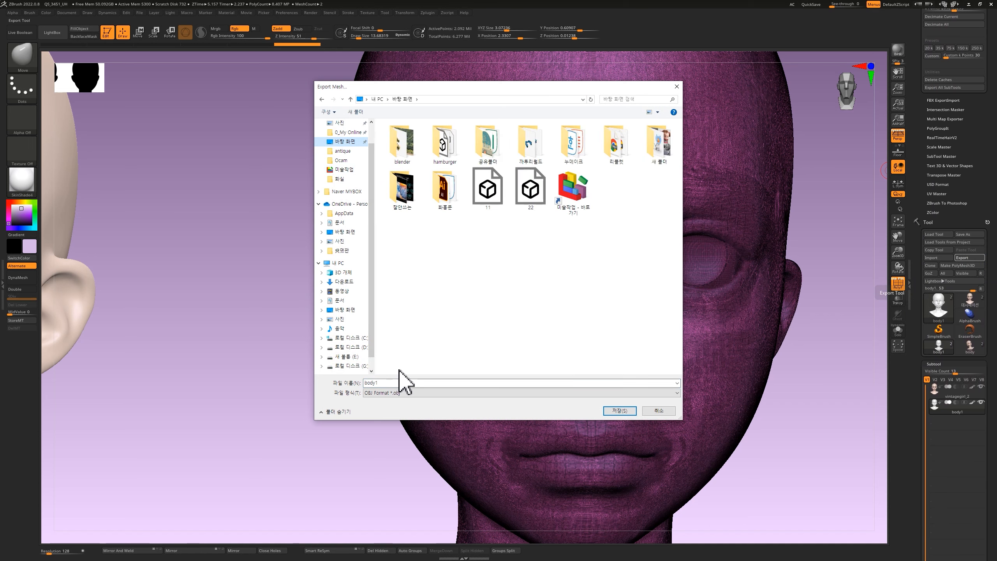
pyautogui.doubleClick(400, 383)
pyautogui.write('33')
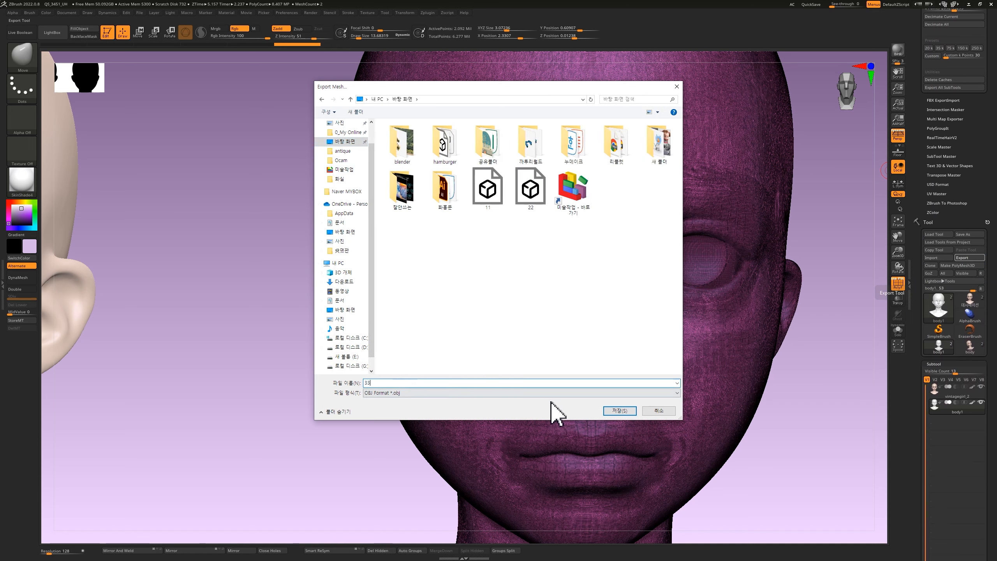
pyautogui.click(615, 412)
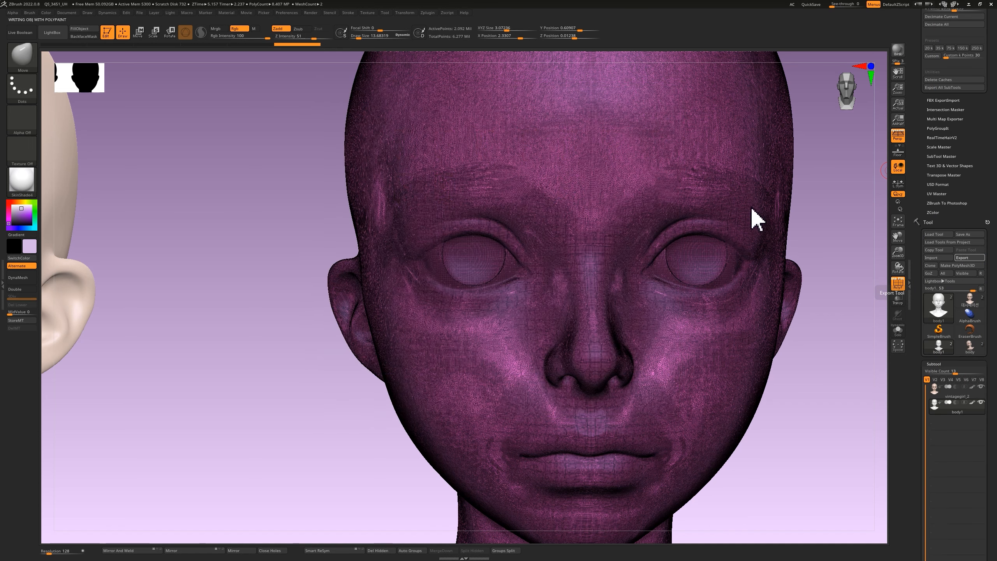
# - Minimize ZBrush, place the OBJ file 33 below file 11 on the desktop and check its size in its properties
pyautogui.click(969, 5)
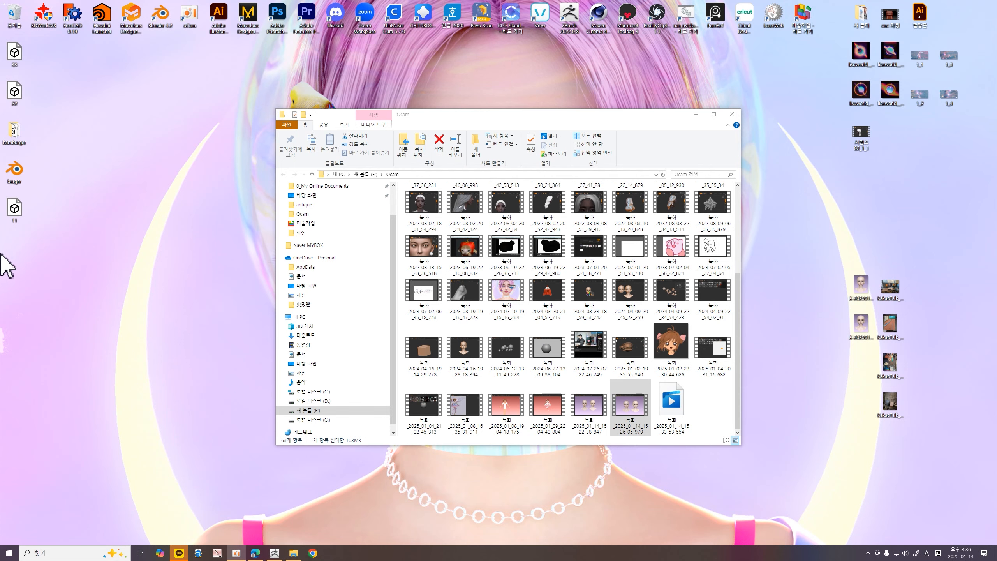
pyautogui.click(14, 53)
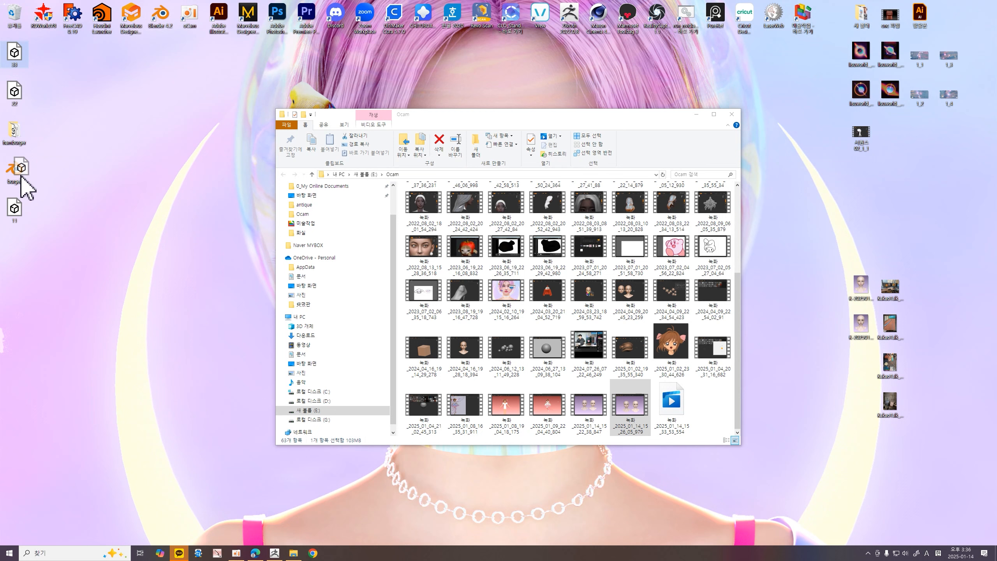
pyautogui.moveTo(14, 54); pyautogui.dragTo(14, 253)
pyautogui.rightClick(15, 250)
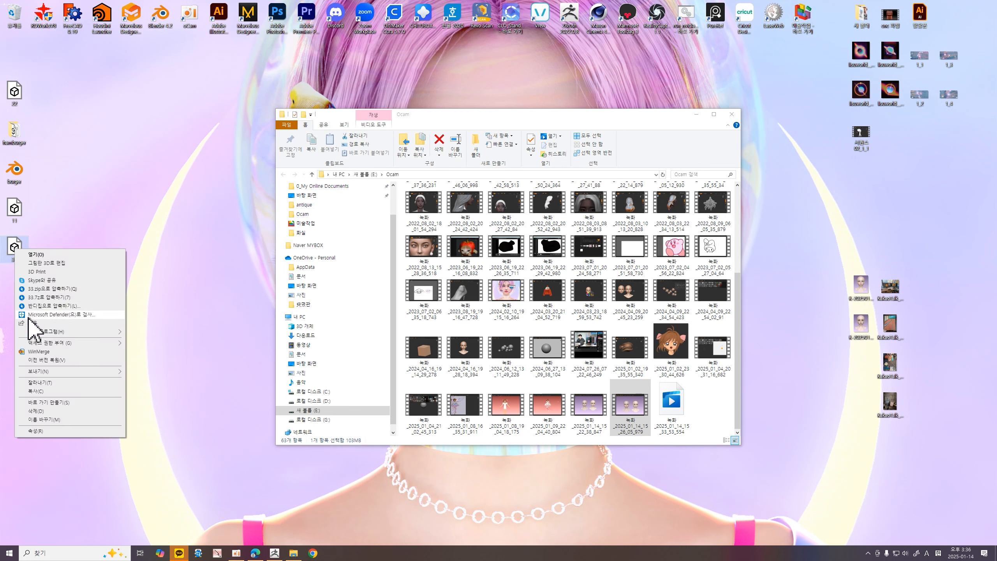
pyautogui.click(62, 432)
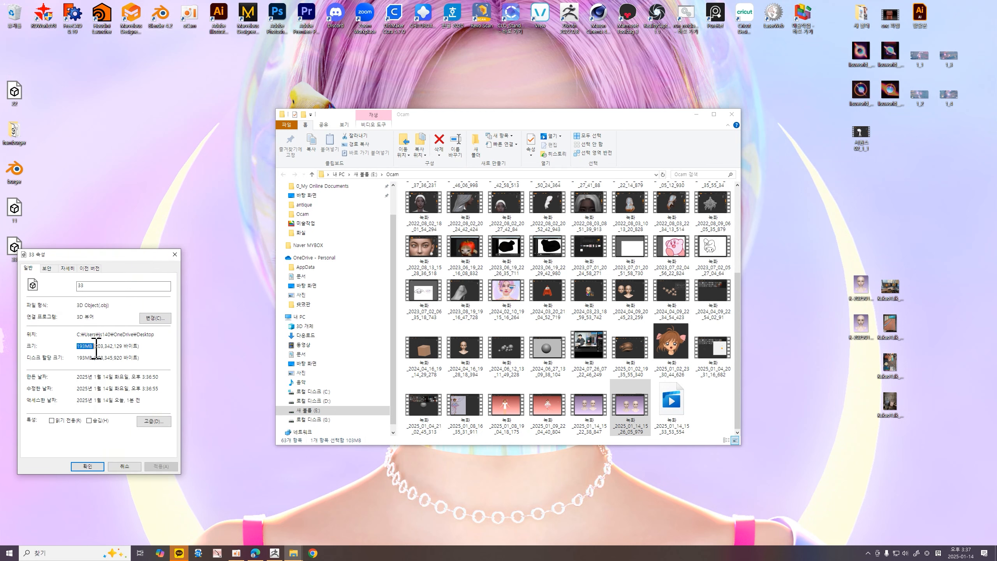
pyautogui.click(175, 254)
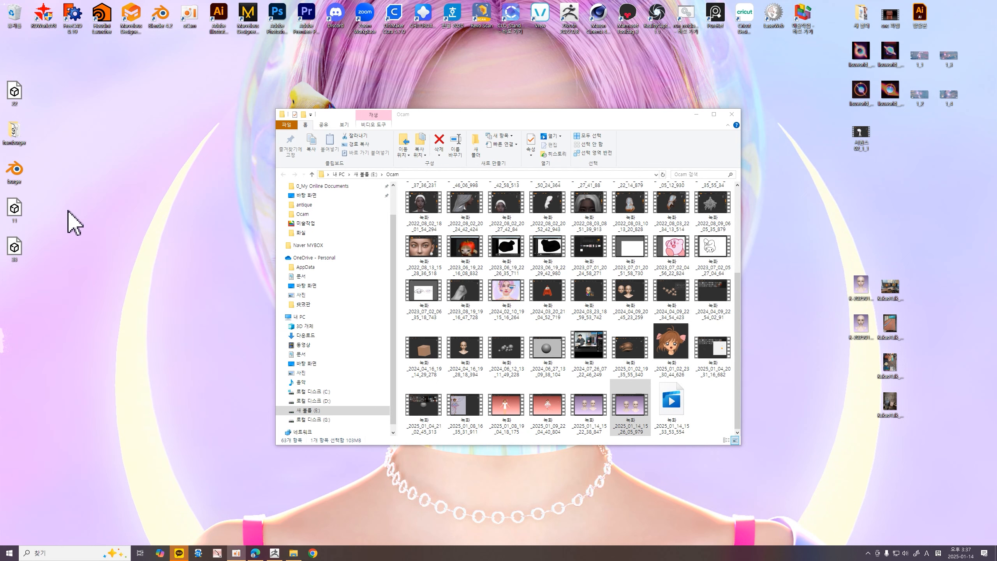
# - Check the file size of the exported OBJ file 11 in its properties for comparison
pyautogui.rightClick(13, 98)
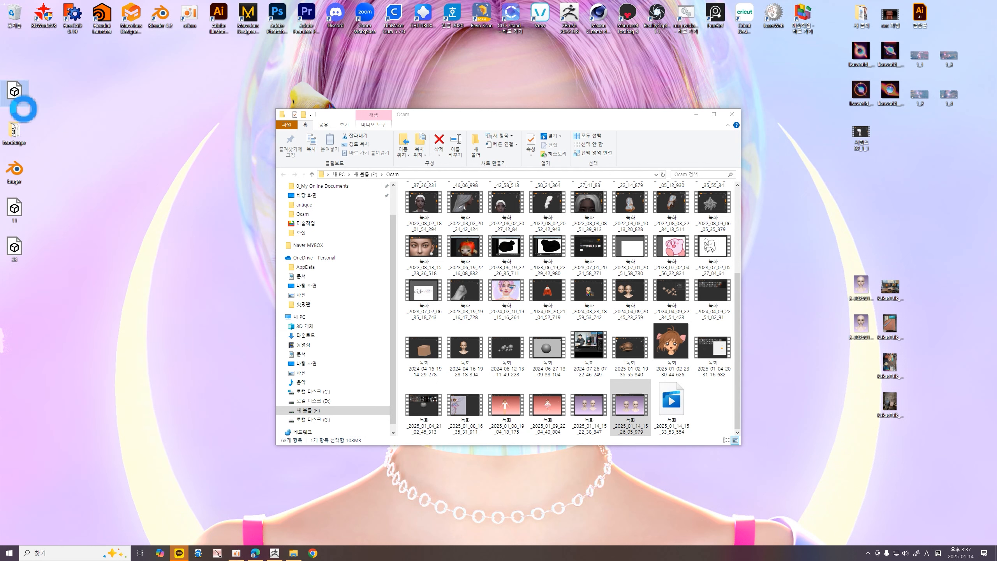
pyautogui.click(69, 325)
pyautogui.rightClick(6, 214)
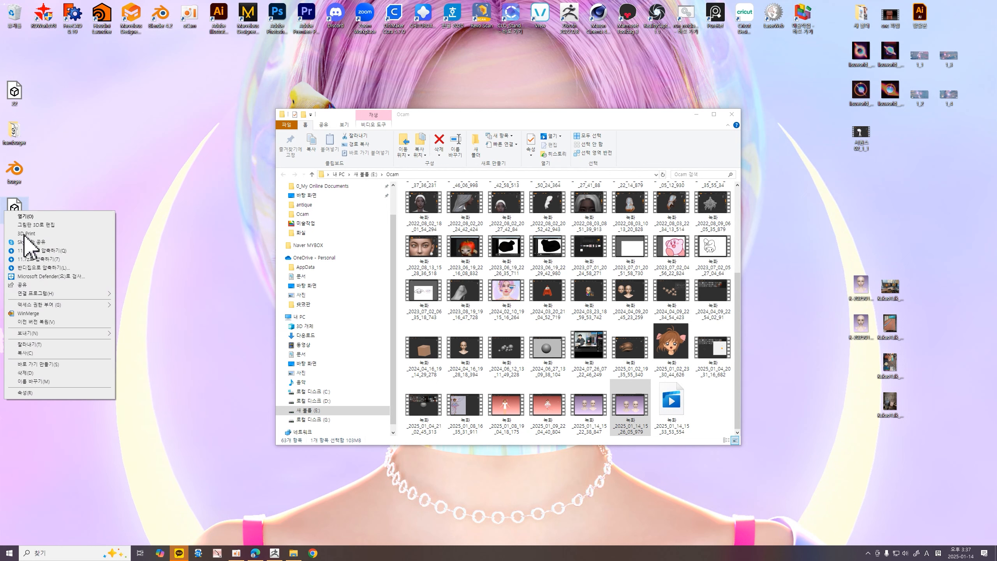
pyautogui.click(49, 391)
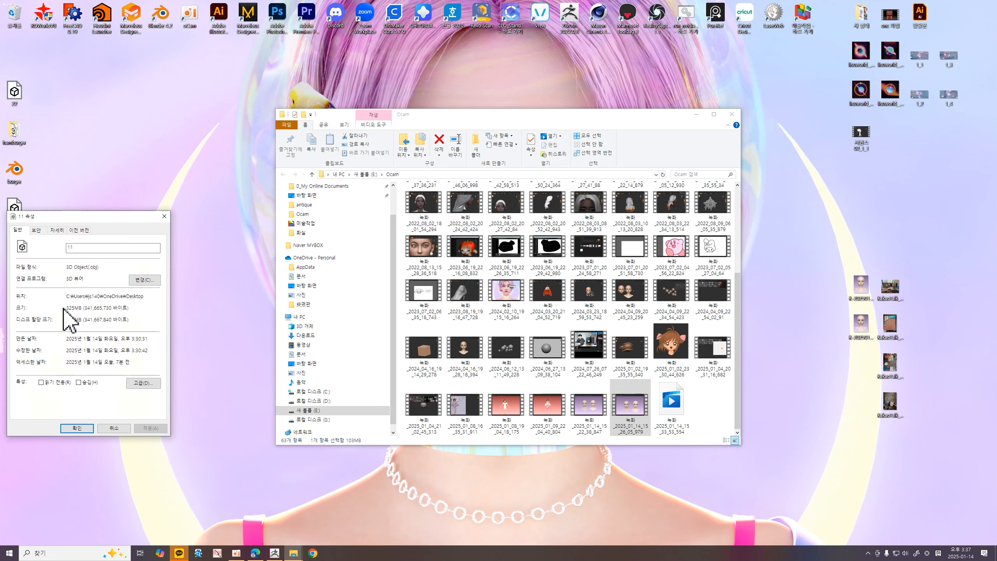
pyautogui.click(117, 425)
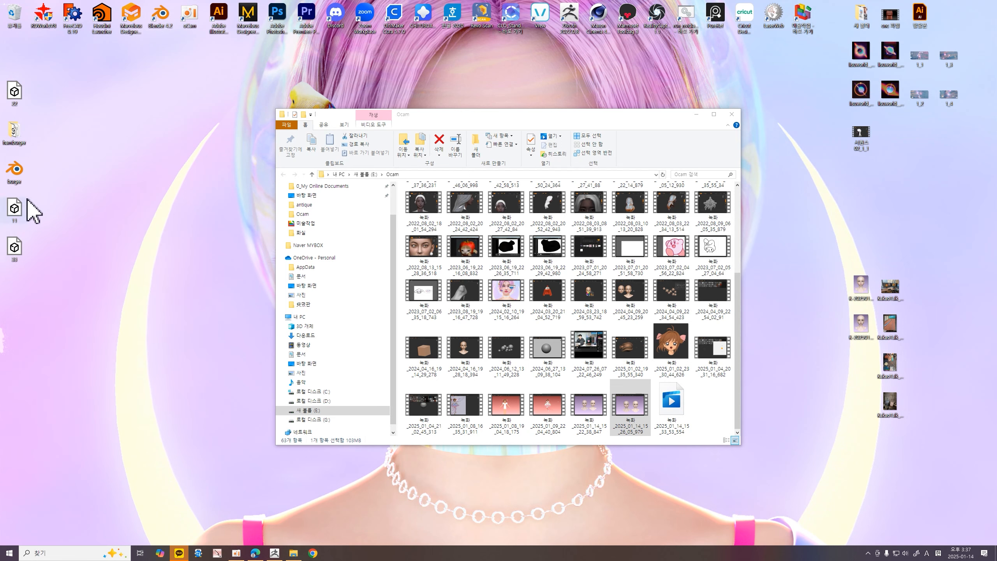
# - Select the three exported OBJ files 11, 33 and 22 together on the desktop
pyautogui.moveTo(28, 199); pyautogui.dragTo(3, 271)
pyautogui.keyDown('ctrl'); pyautogui.click(15, 96); pyautogui.keyUp('ctrl')
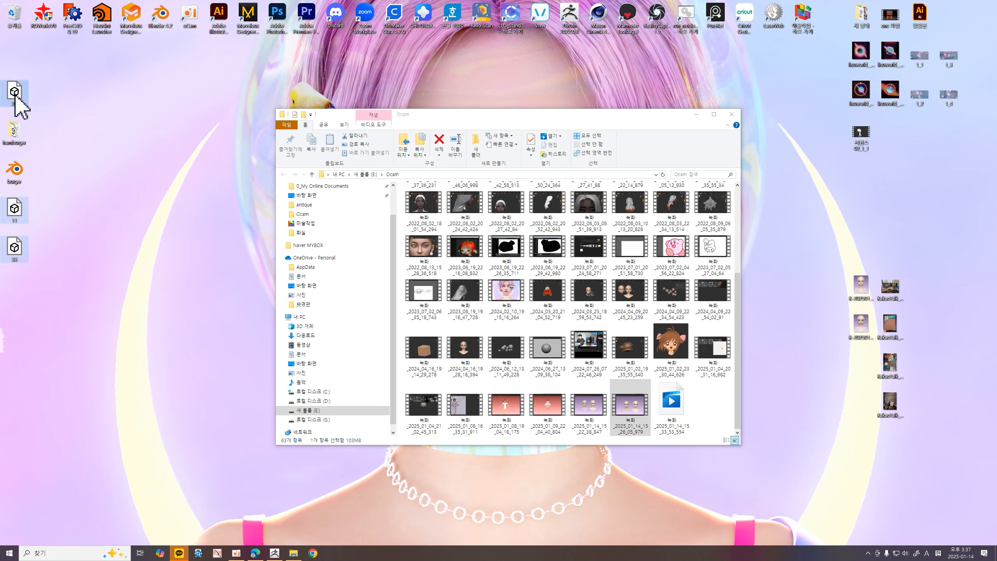